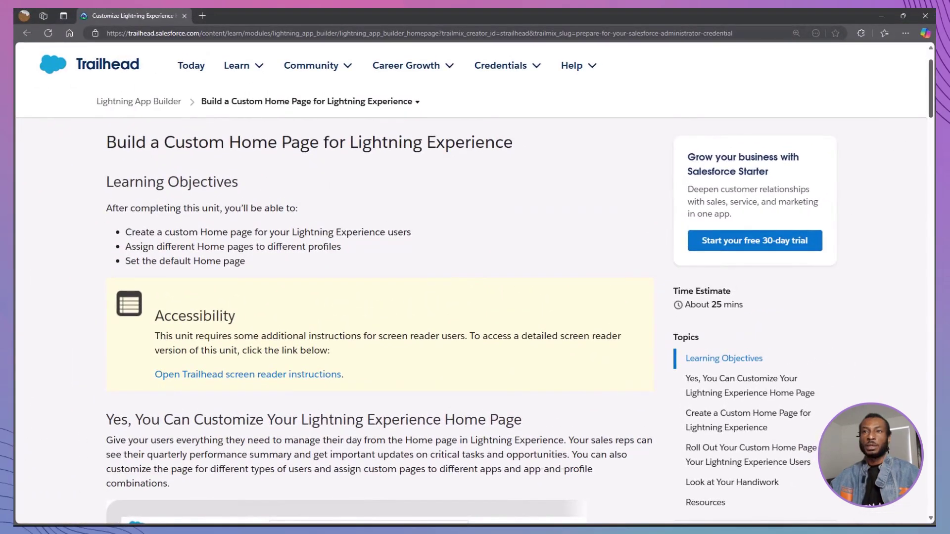
# - Scroll the Trailhead unit down to the eight numbered 'Create a Custom Home Page' steps
pyautogui.scroll(-5, 379, 322)
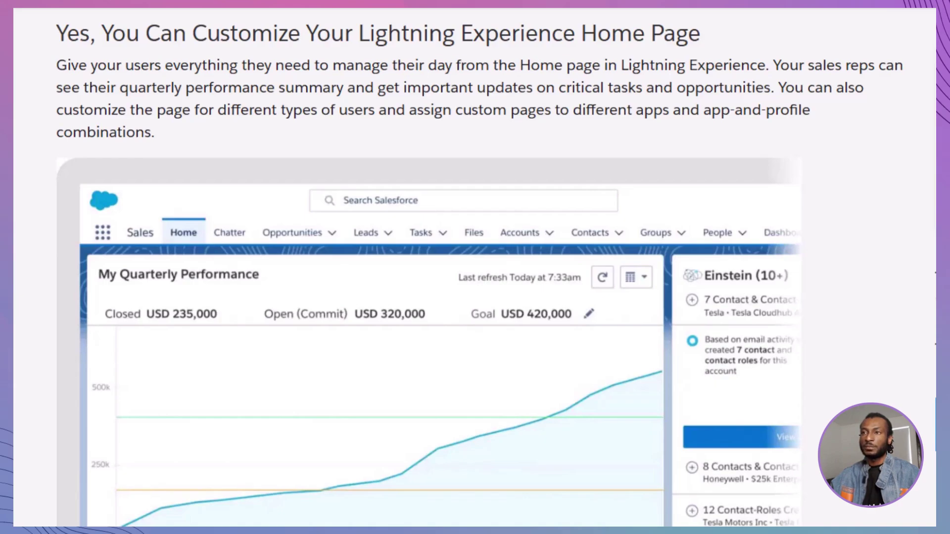
pyautogui.scroll(-8, 475, 267)
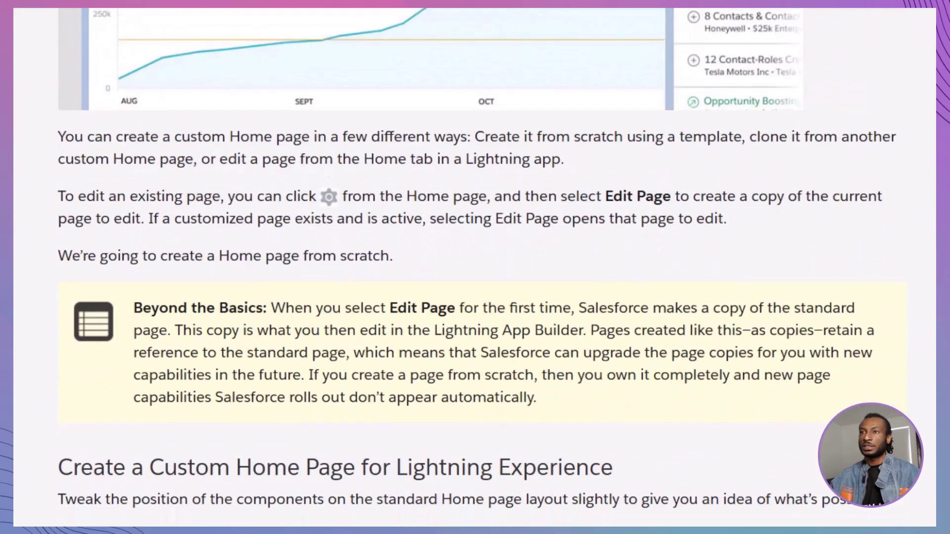
pyautogui.scroll(-3, 475, 268)
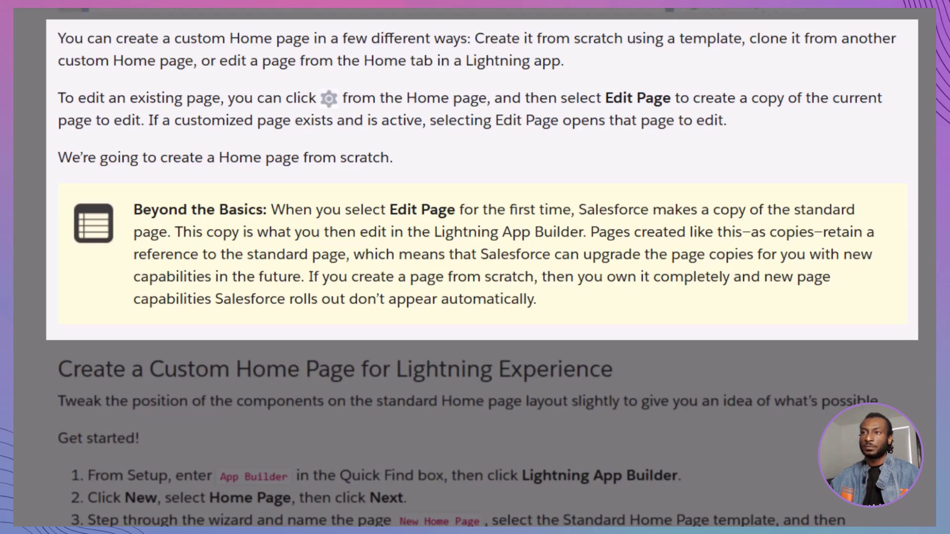
pyautogui.scroll(-5, 475, 267)
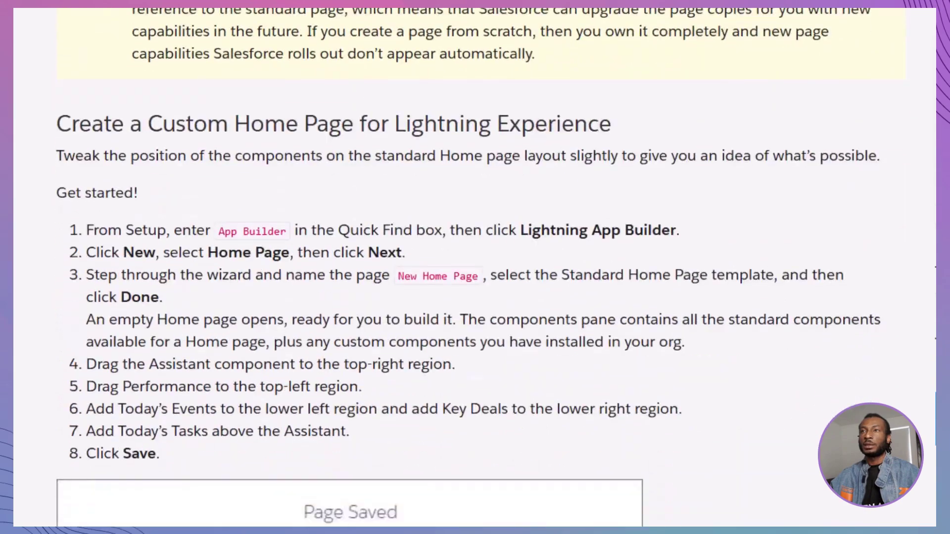
pyautogui.scroll(-2, 475, 268)
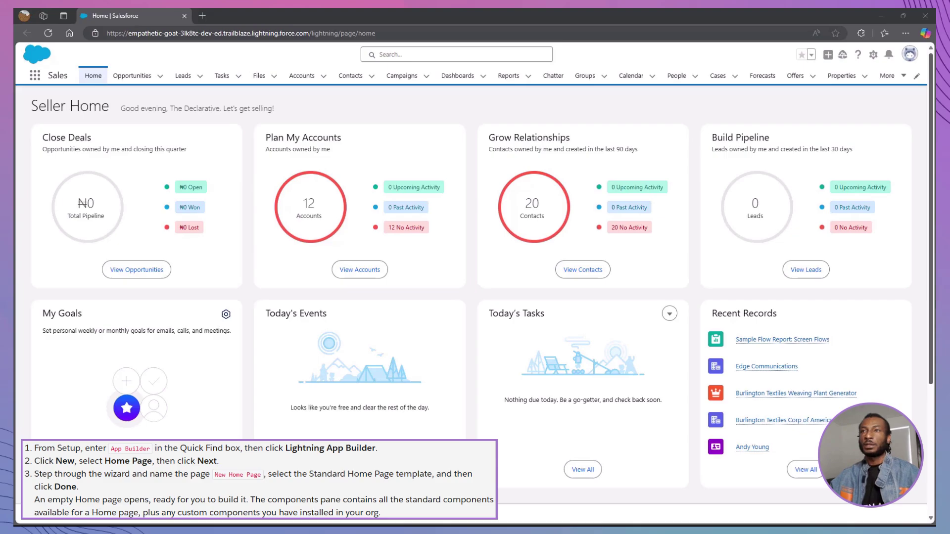
# - Go to Setup and find Lightning App Builder through a Quick Find search for 'App Builder'
pyautogui.click(873, 55)
pyautogui.click(864, 91)
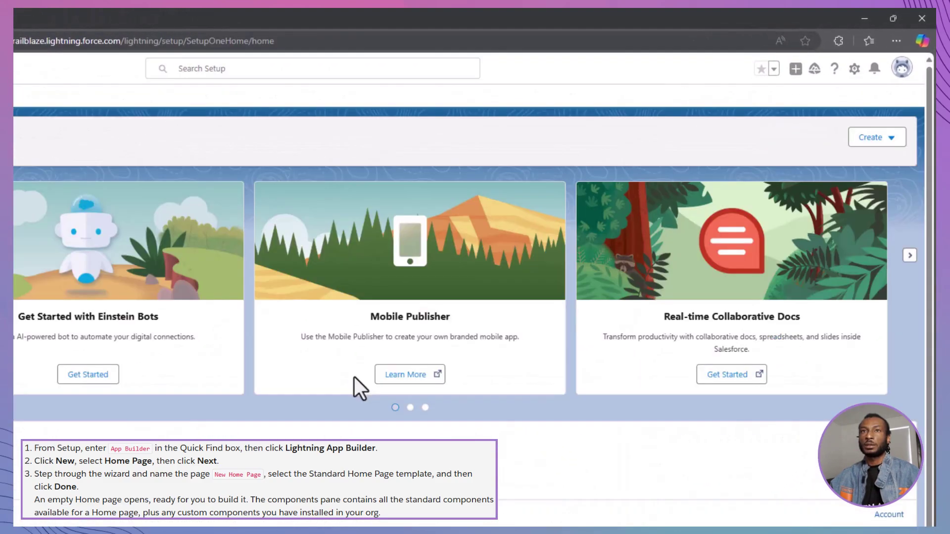
pyautogui.click(99, 131)
pyautogui.write('Ap')
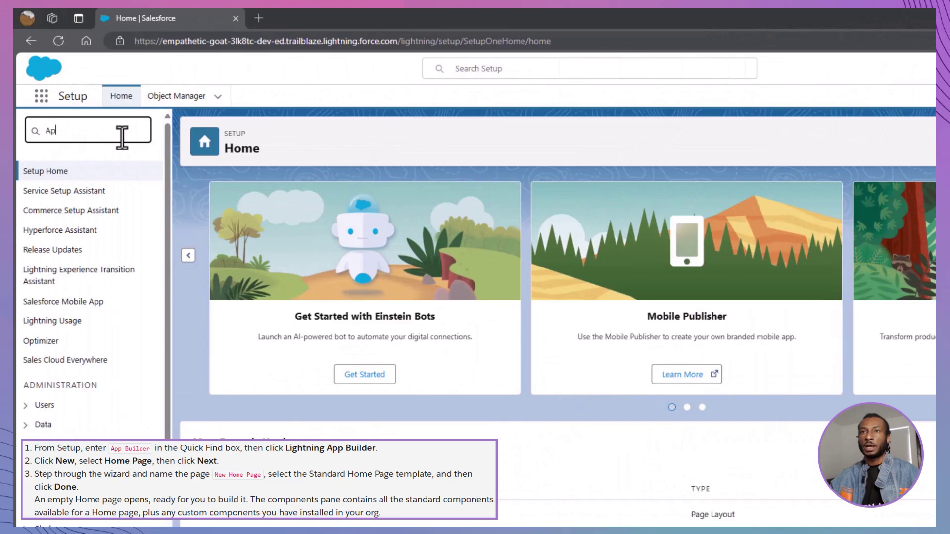
pyautogui.write('p Builder')
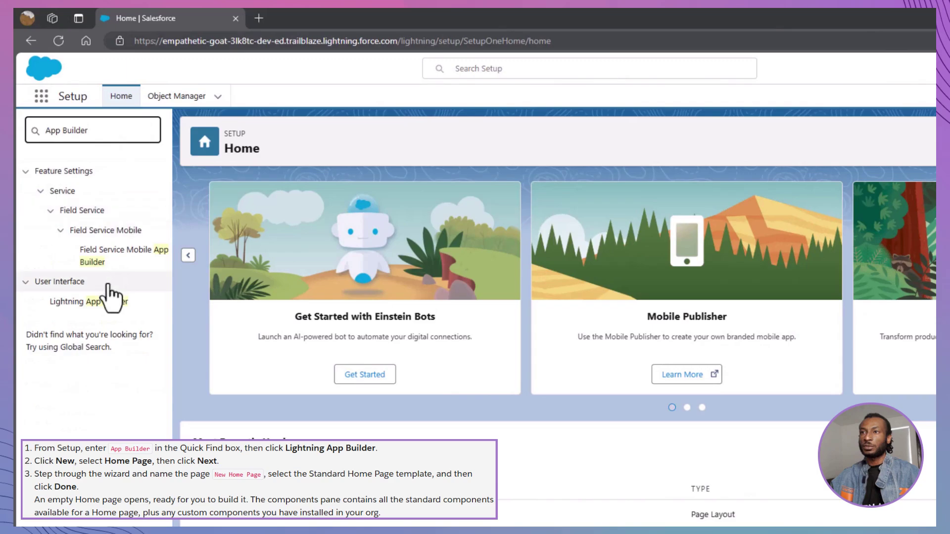
pyautogui.click(99, 303)
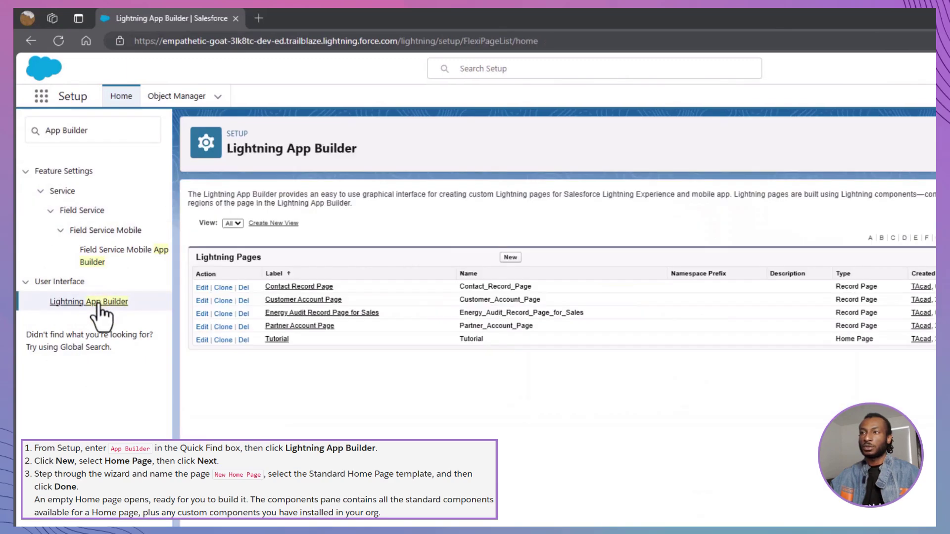
# - Create a Home Page named 'New Home Page' using the Standard Home Page template
pyautogui.click(510, 258)
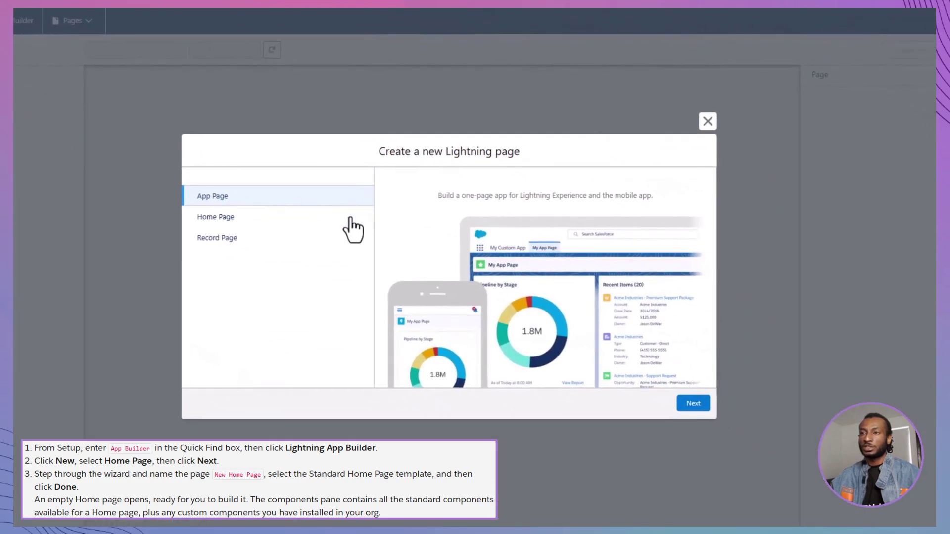
pyautogui.click(350, 218)
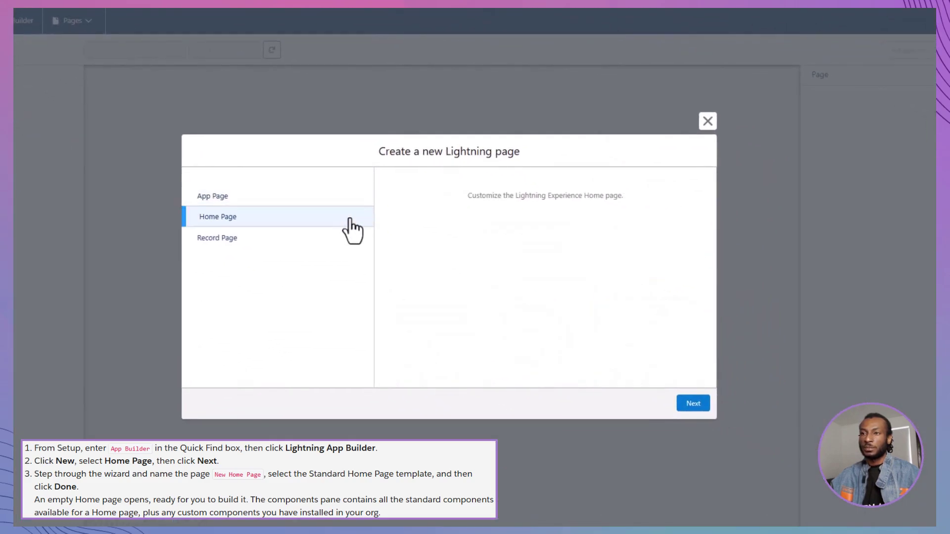
pyautogui.click(693, 404)
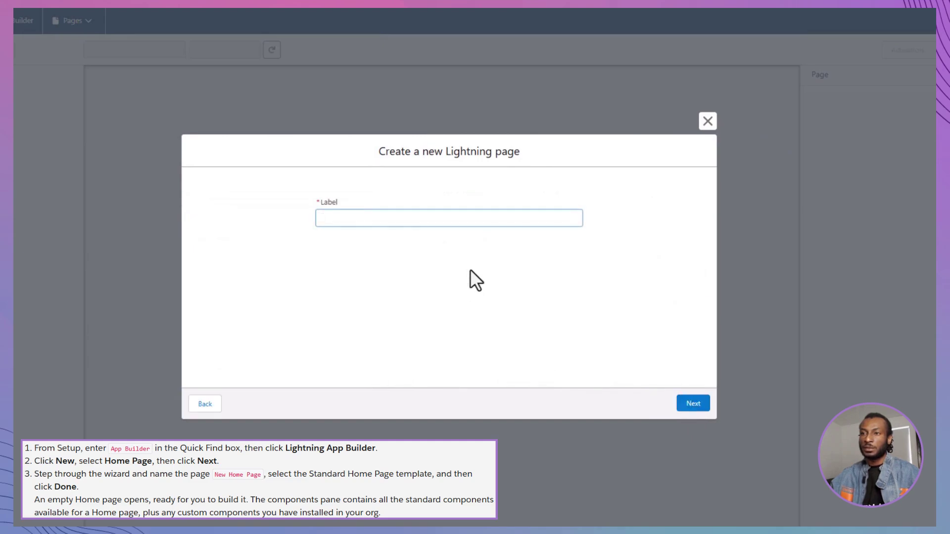
pyautogui.write('New Home Page')
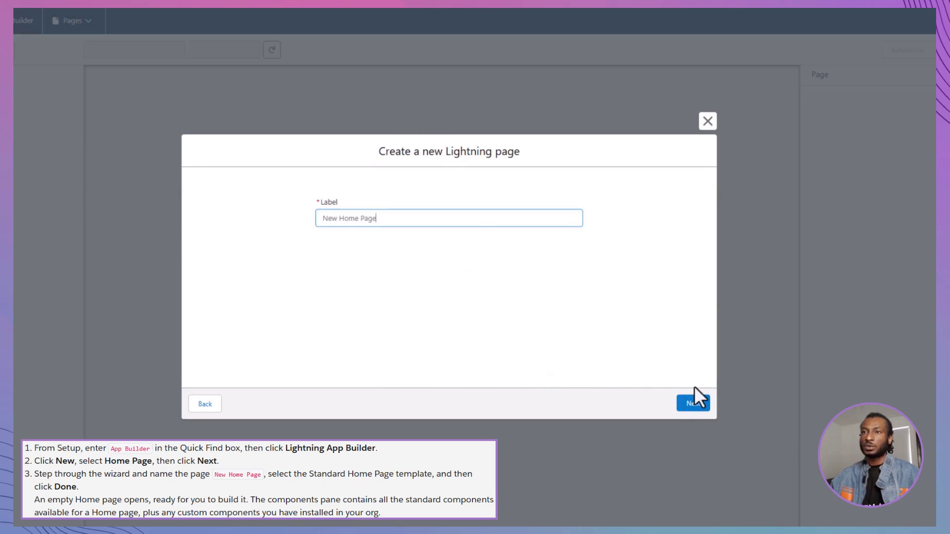
pyautogui.click(693, 402)
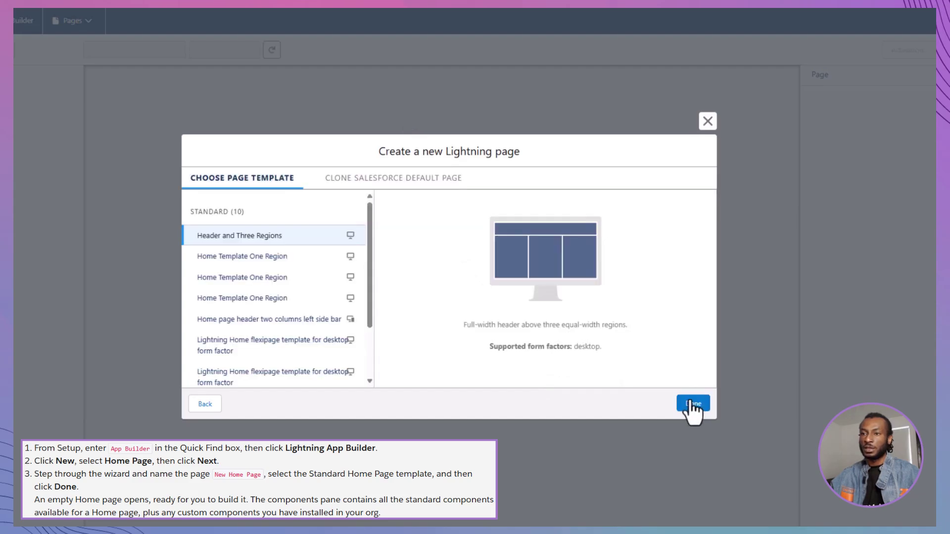
pyautogui.scroll(-3, 366, 357)
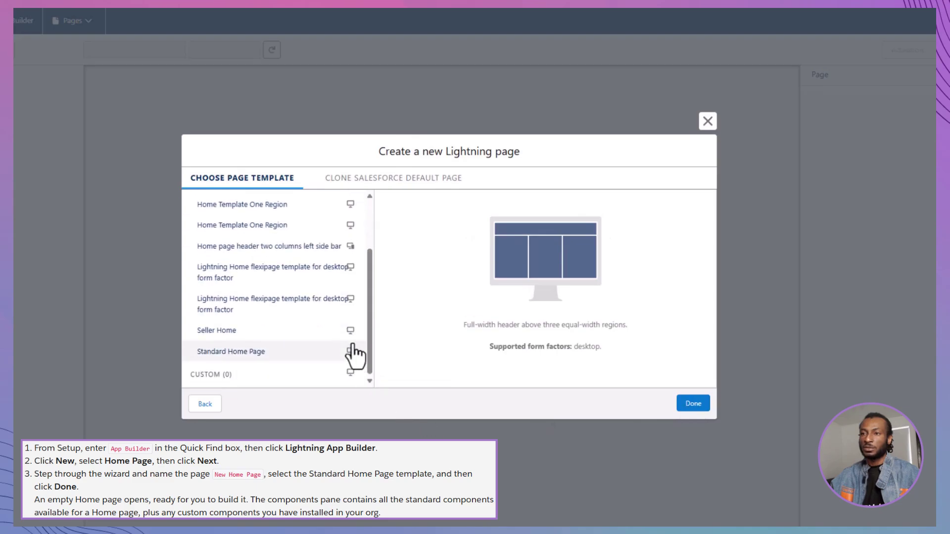
pyautogui.click(319, 353)
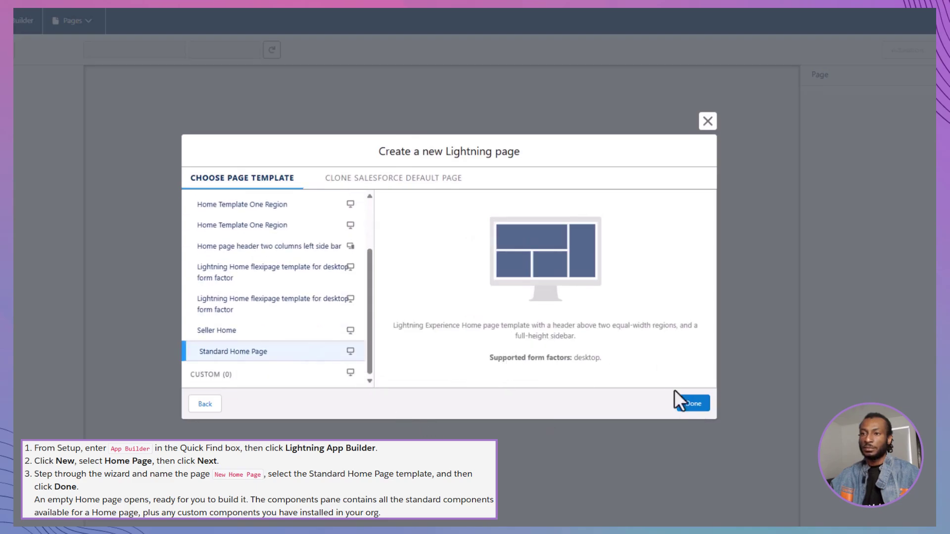
pyautogui.click(687, 401)
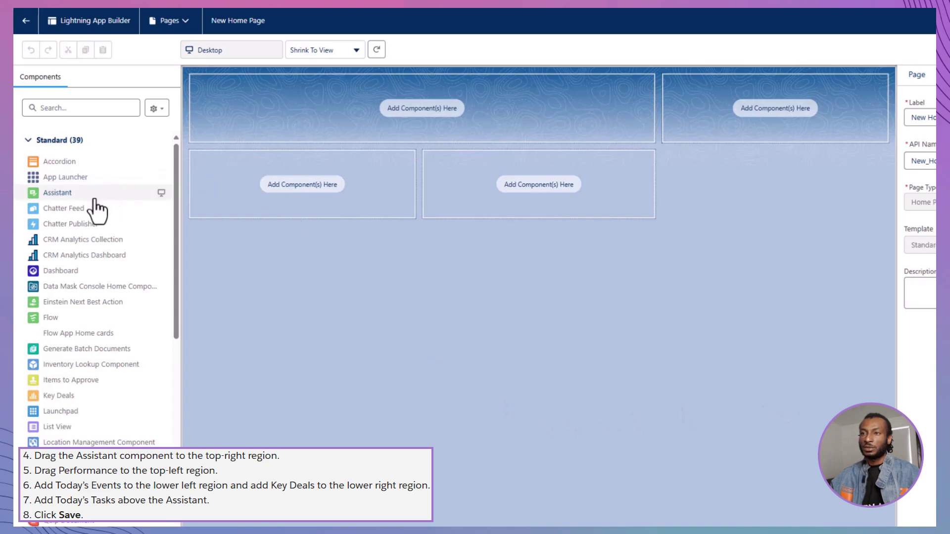
# - Place Assistant top-right, Performance top-left, Today's Events lower-left, Key Deals, and Today's Tasks above Assistant
pyautogui.moveTo(93, 194); pyautogui.dragTo(793, 112)
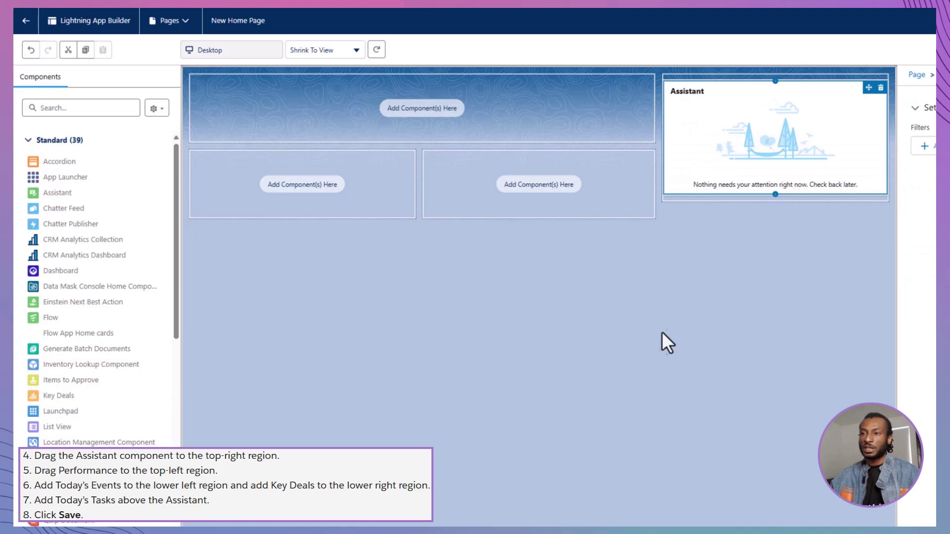
pyautogui.scroll(-1, 131, 360)
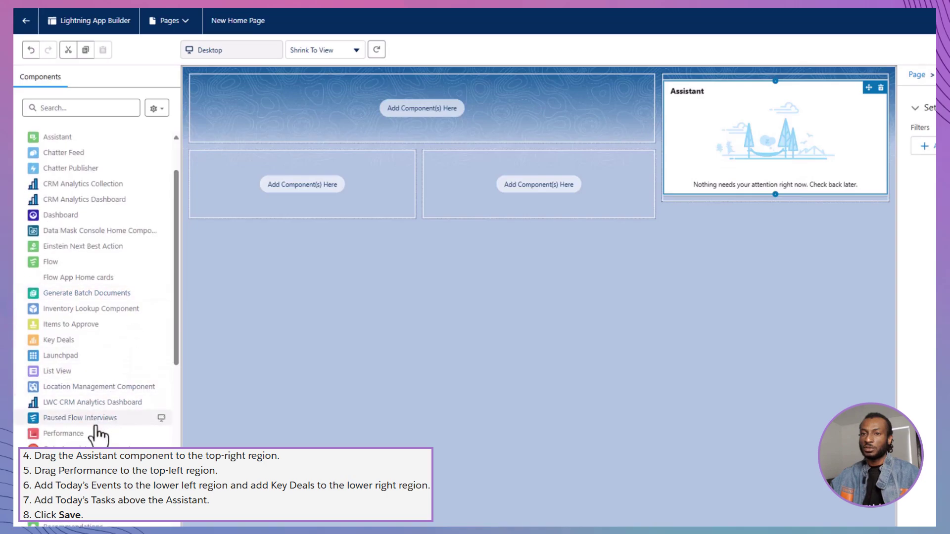
pyautogui.moveTo(90, 438); pyautogui.dragTo(308, 138)
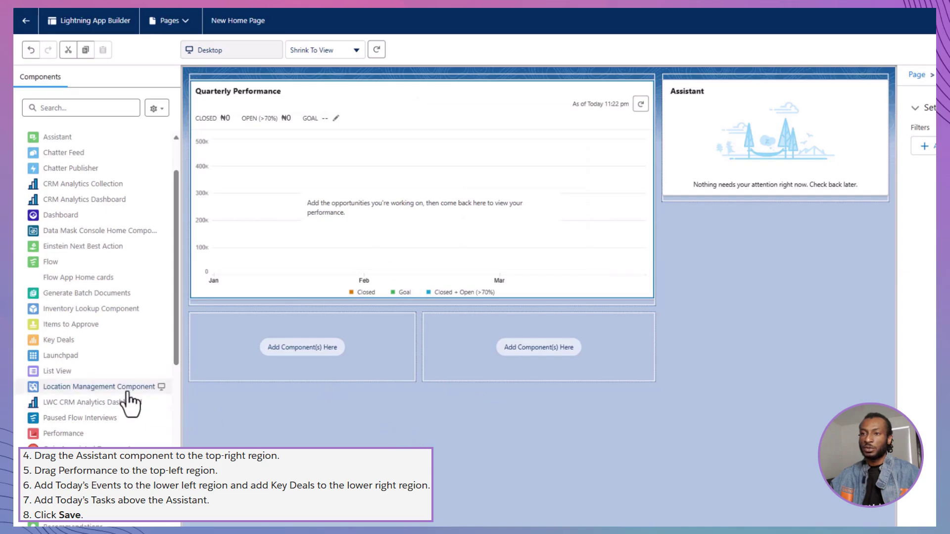
pyautogui.scroll(2, 127, 402)
pyautogui.scroll(-4, 127, 403)
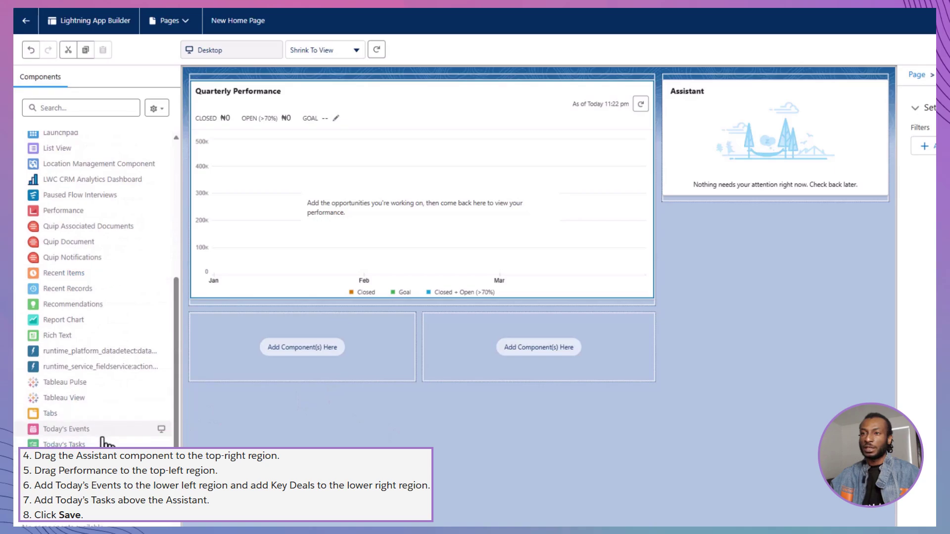
pyautogui.moveTo(103, 439); pyautogui.dragTo(272, 354)
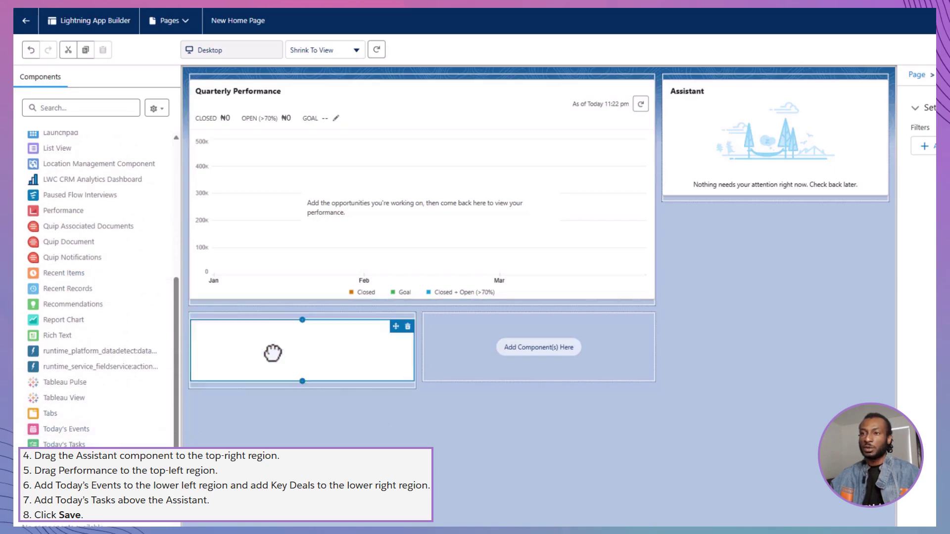
pyautogui.scroll(5, 132, 391)
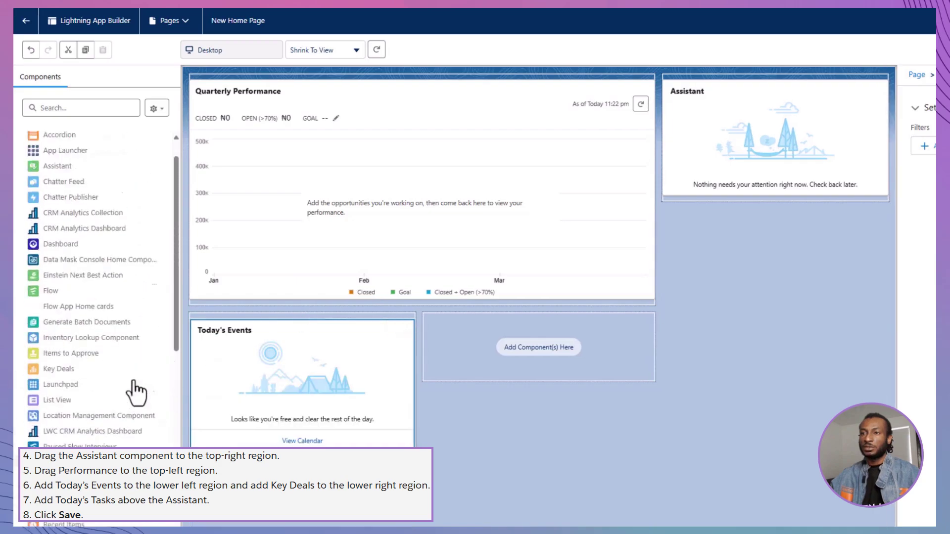
pyautogui.scroll(-3, 134, 383)
pyautogui.moveTo(148, 286); pyautogui.dragTo(482, 353)
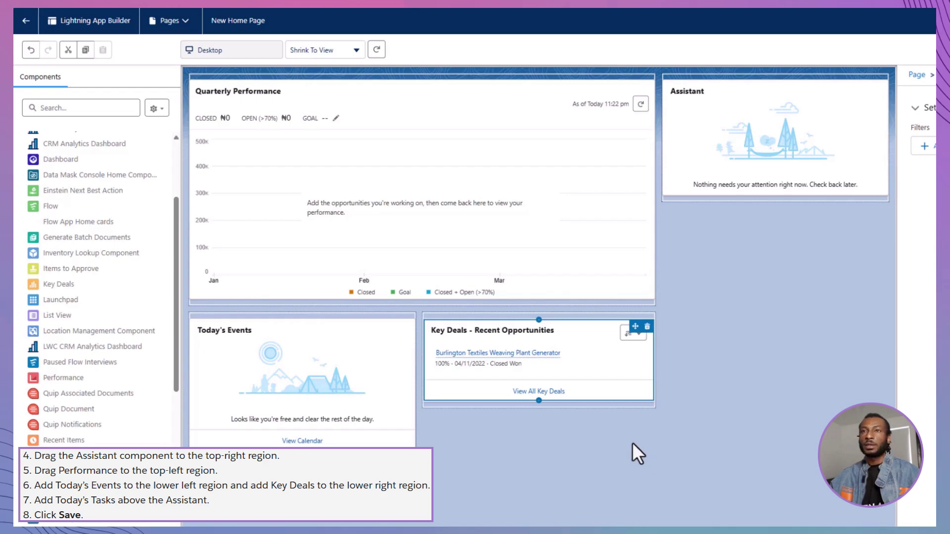
pyautogui.scroll(-5, 94, 346)
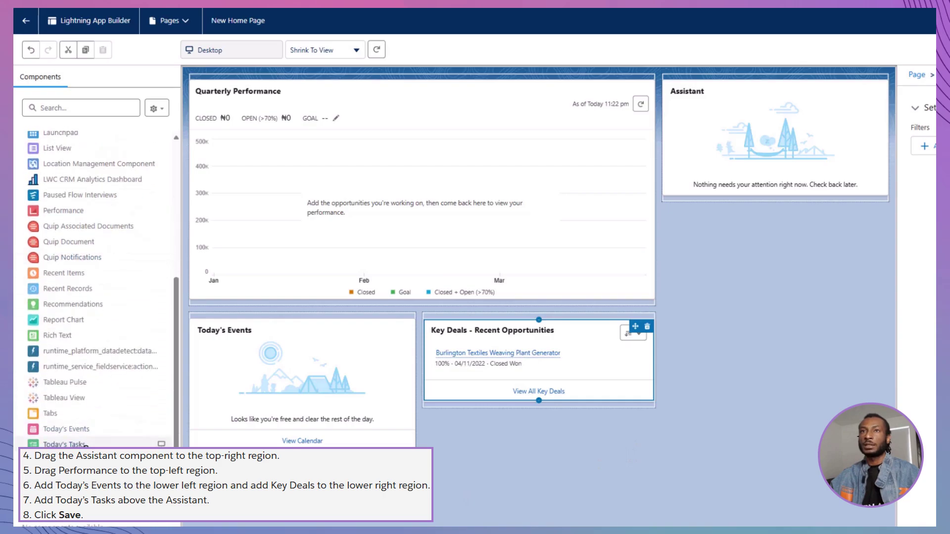
pyautogui.moveTo(95, 443); pyautogui.dragTo(732, 79)
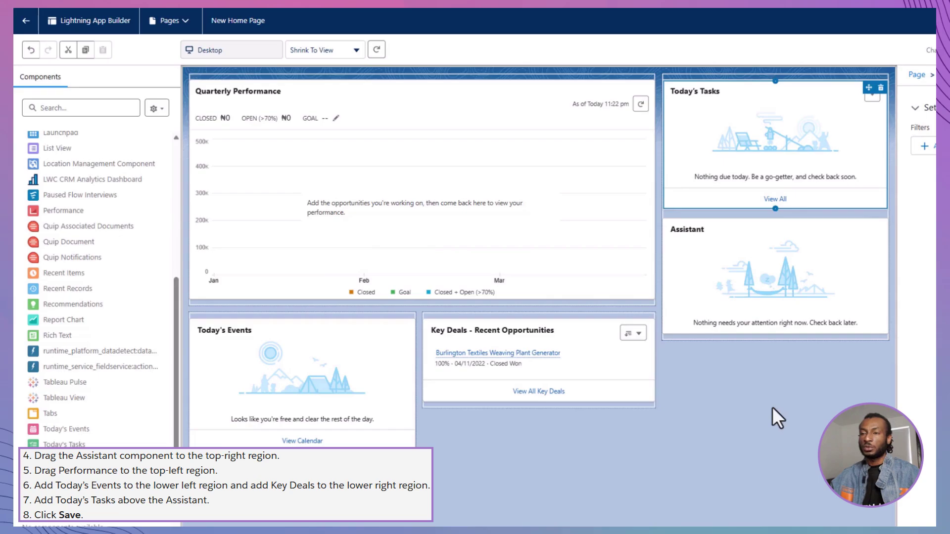
# - Check the Quarterly Performance, Today's Tasks and Assistant properties, then save New Home Page
pyautogui.click(716, 451)
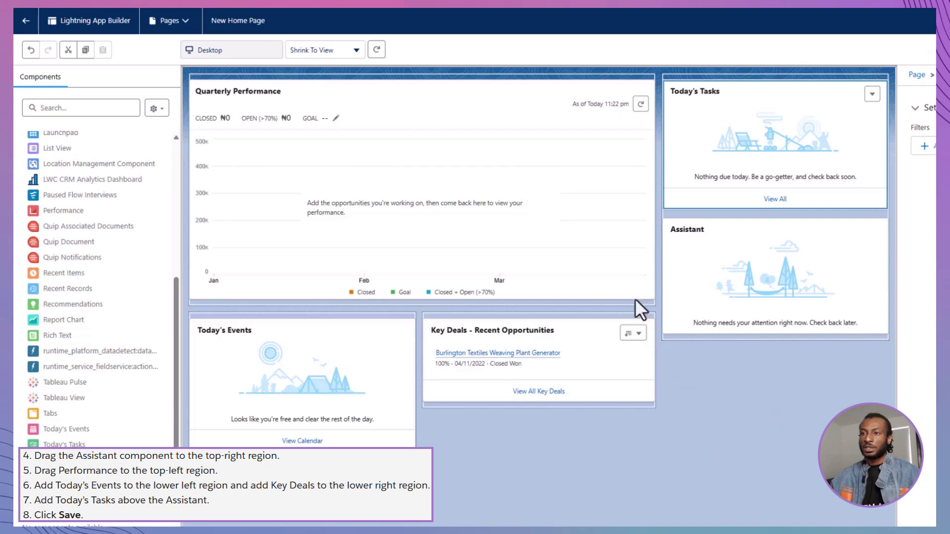
pyautogui.click(615, 265)
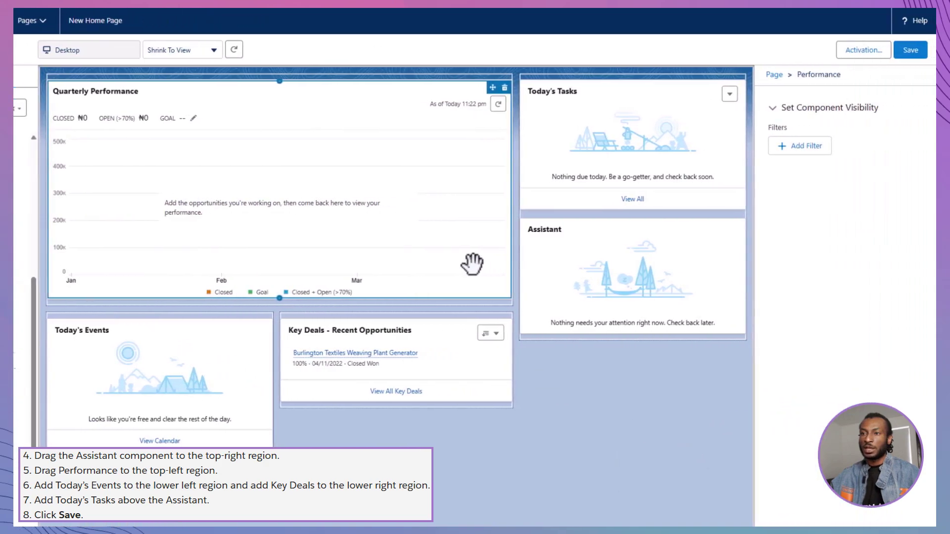
pyautogui.click(592, 178)
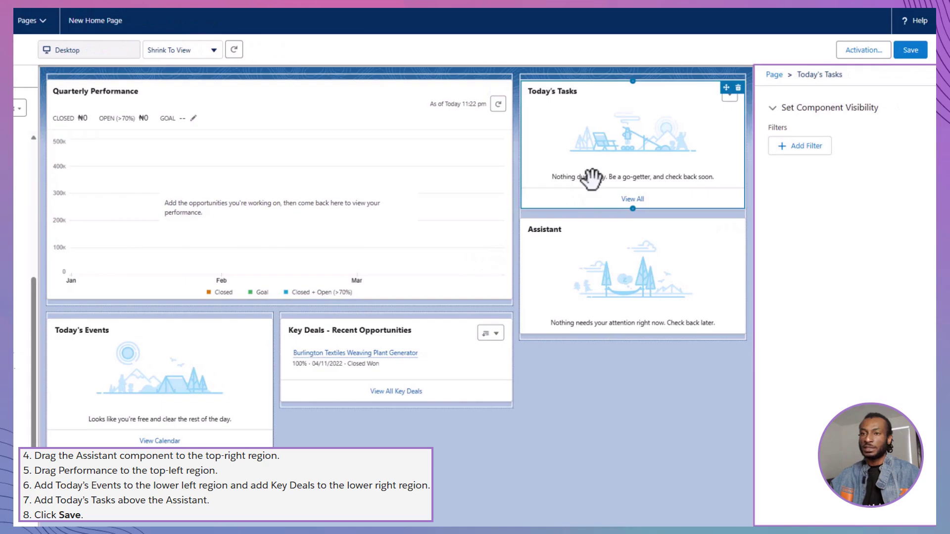
pyautogui.click(779, 110)
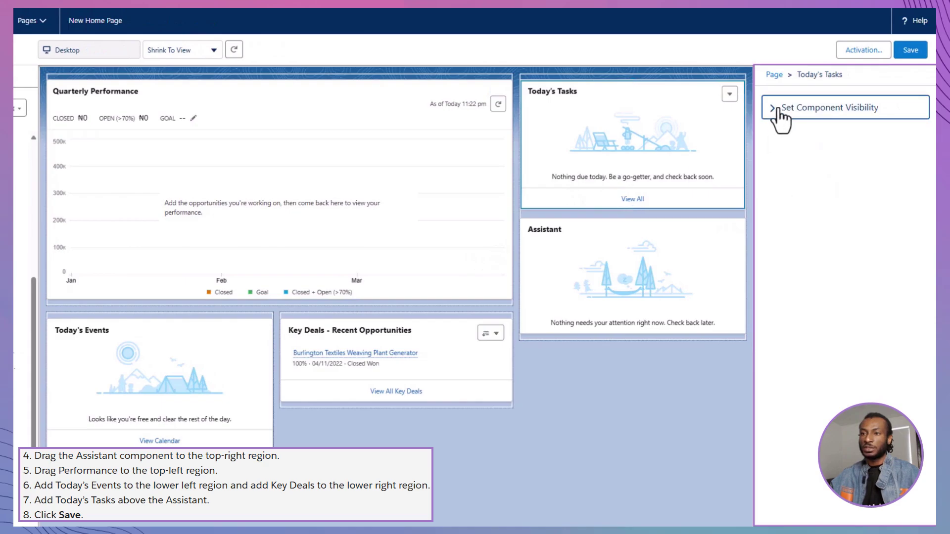
pyautogui.click(780, 109)
pyautogui.click(677, 240)
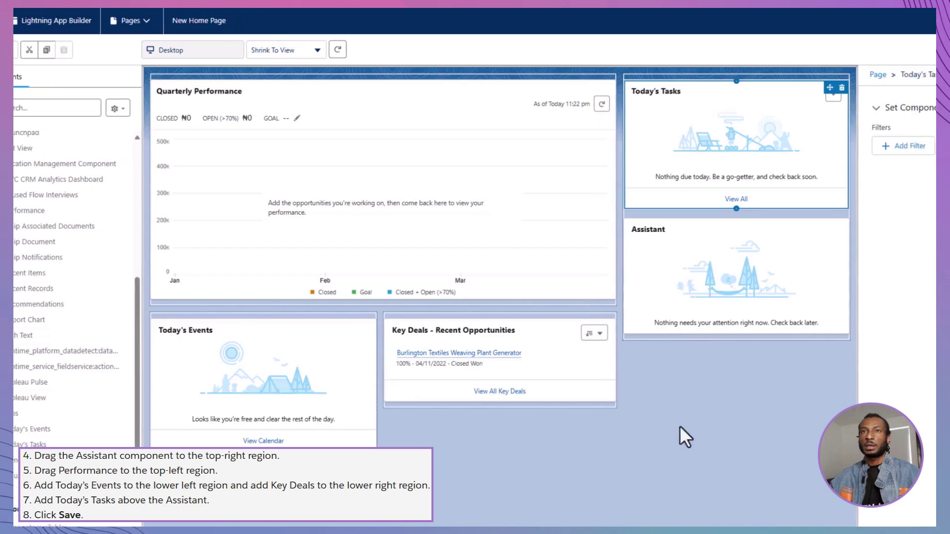
pyautogui.click(917, 51)
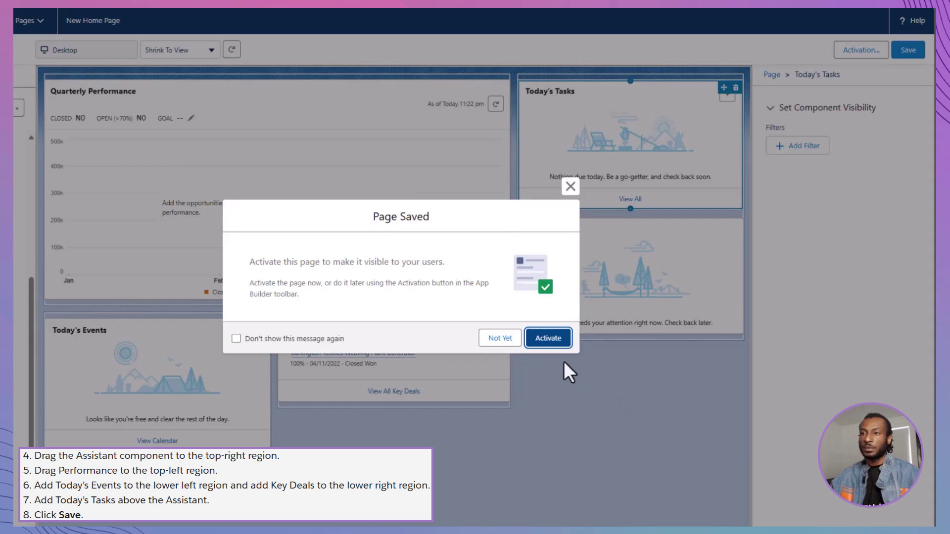
# - Choose Activate in the Page Saved prompt for New Home Page
pyautogui.click(542, 341)
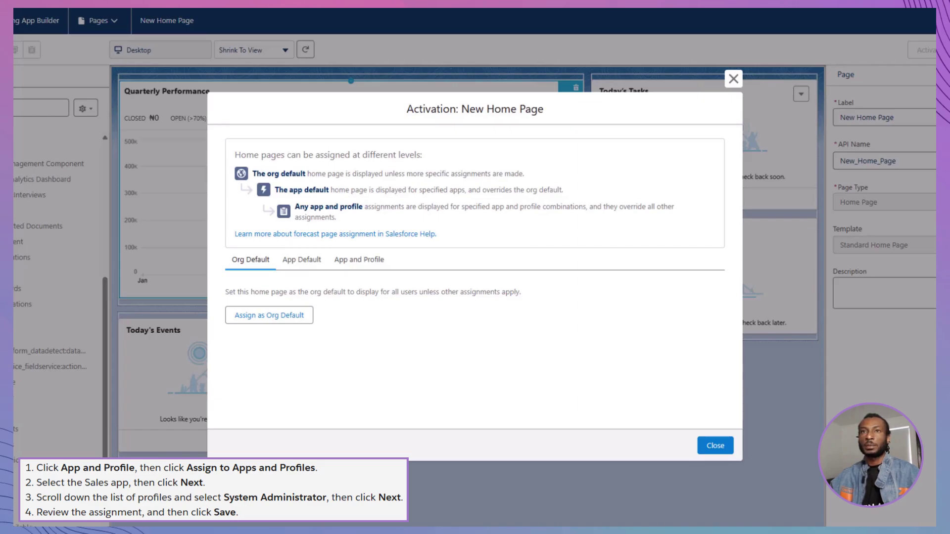
# - Assign New Home Page to the Sales app for the System Administrator profile and save
pyautogui.click(366, 265)
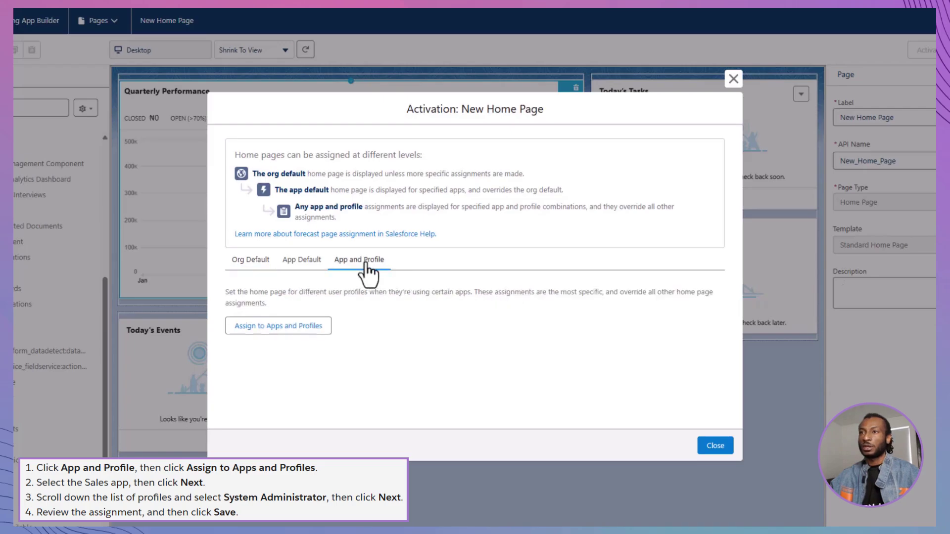
pyautogui.click(319, 327)
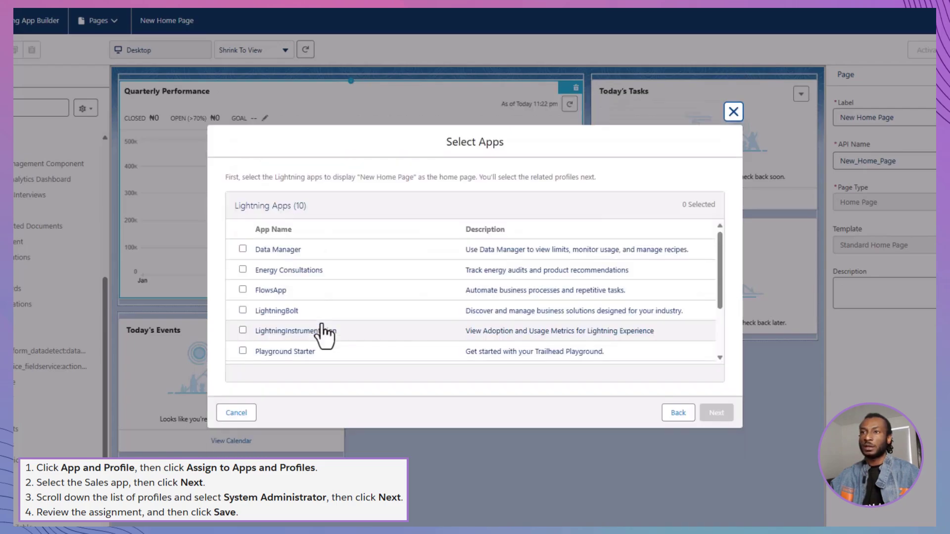
pyautogui.scroll(-3, 324, 336)
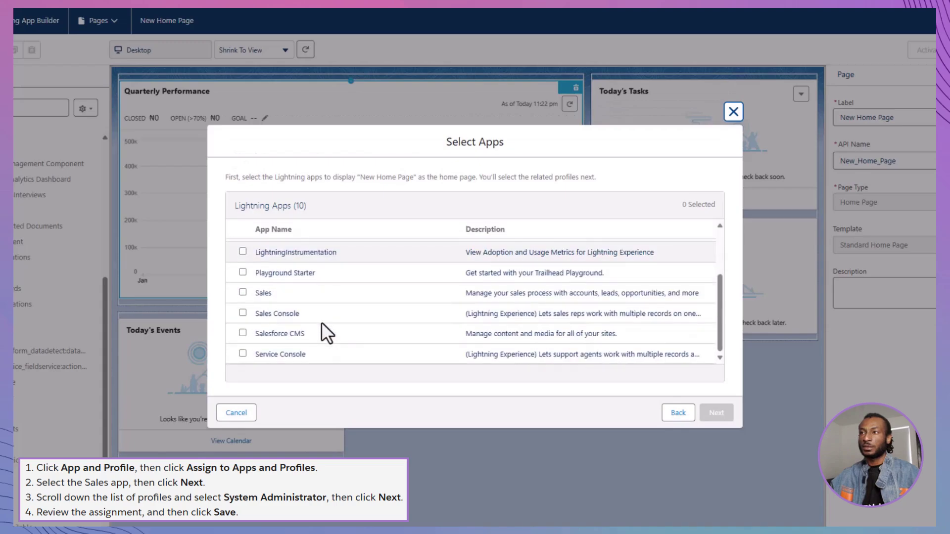
pyautogui.click(242, 293)
pyautogui.click(717, 413)
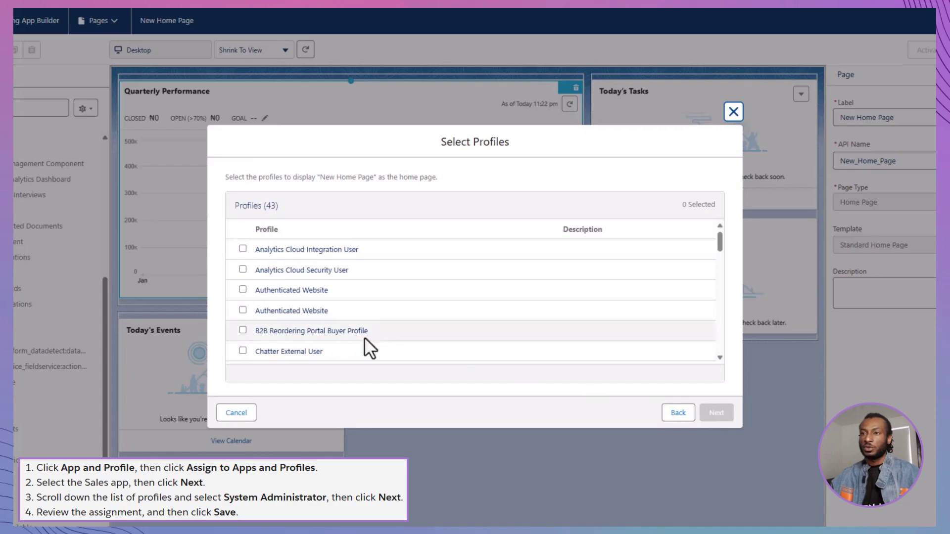
pyautogui.scroll(-5, 252, 297)
pyautogui.scroll(-5, 252, 292)
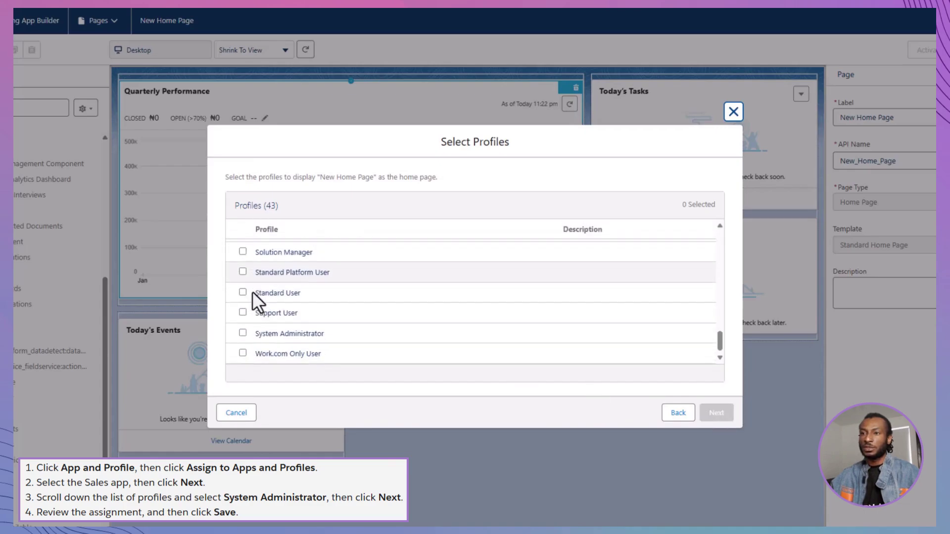
pyautogui.click(242, 333)
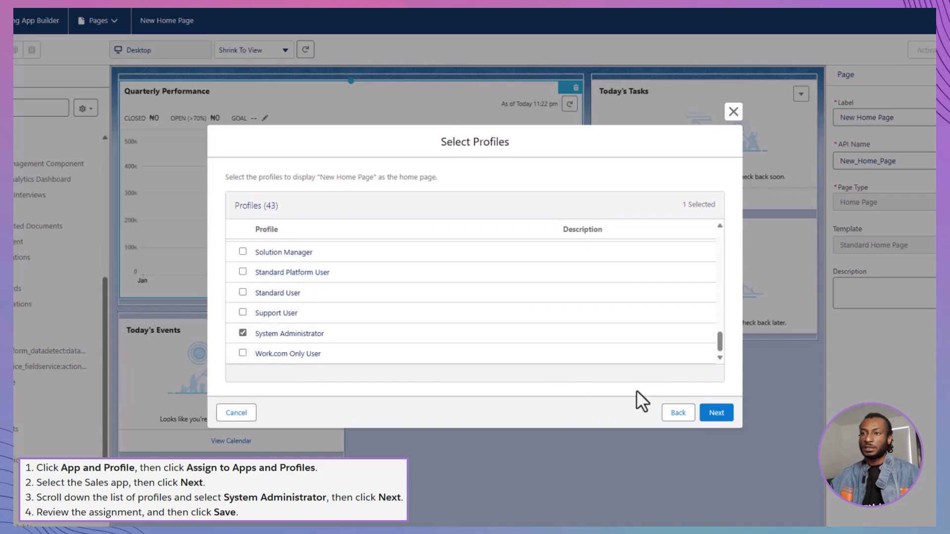
pyautogui.click(716, 413)
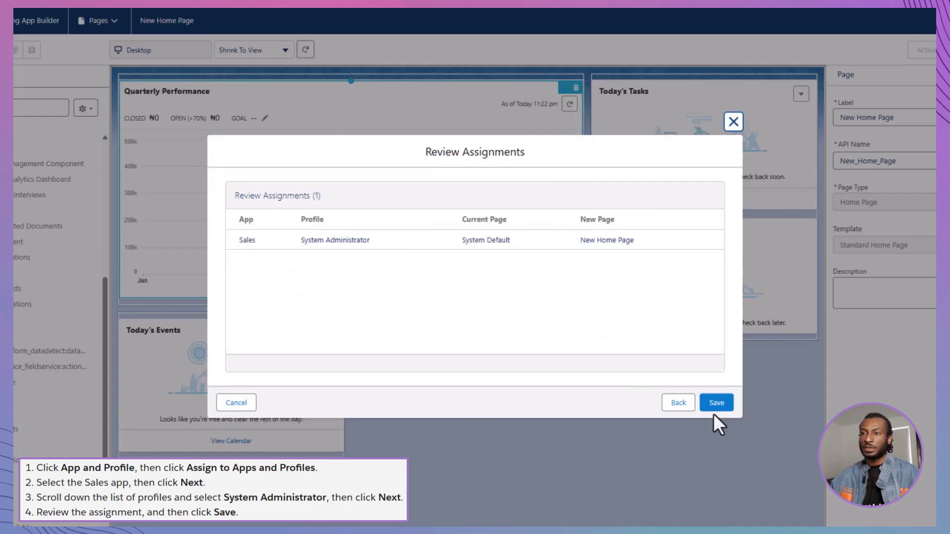
pyautogui.click(715, 405)
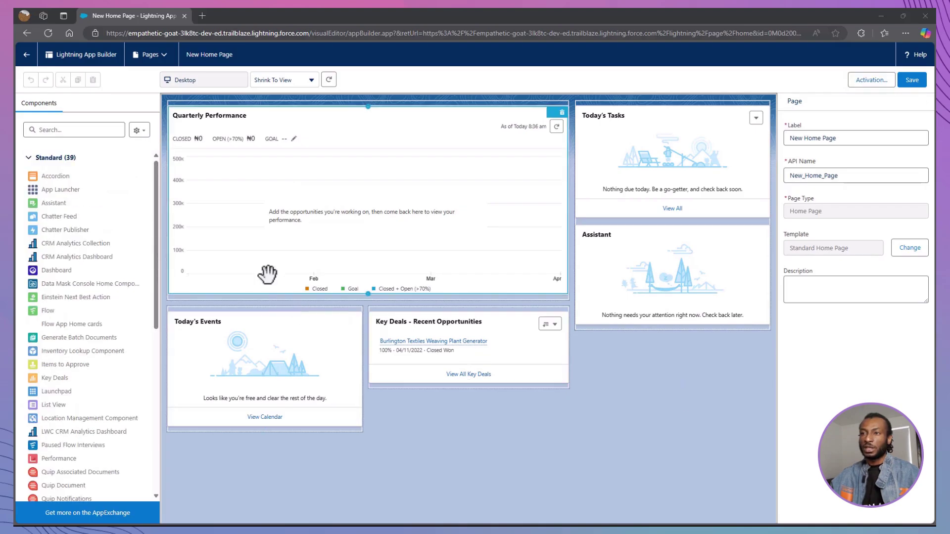
# - Go back to the Sales app Home page and review the Trailhead challenge's Sales Home requirements
pyautogui.click(30, 58)
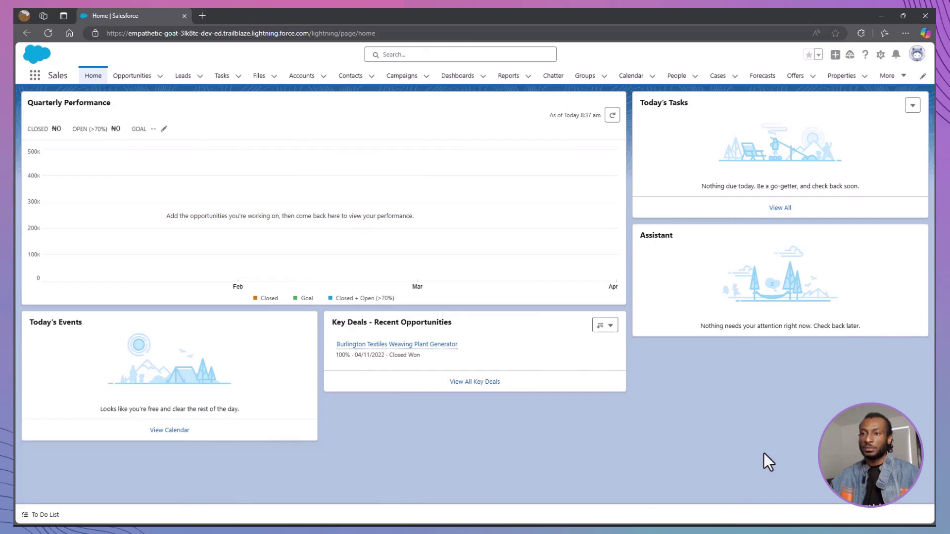
pyautogui.hotkey('alt', 'Tab')
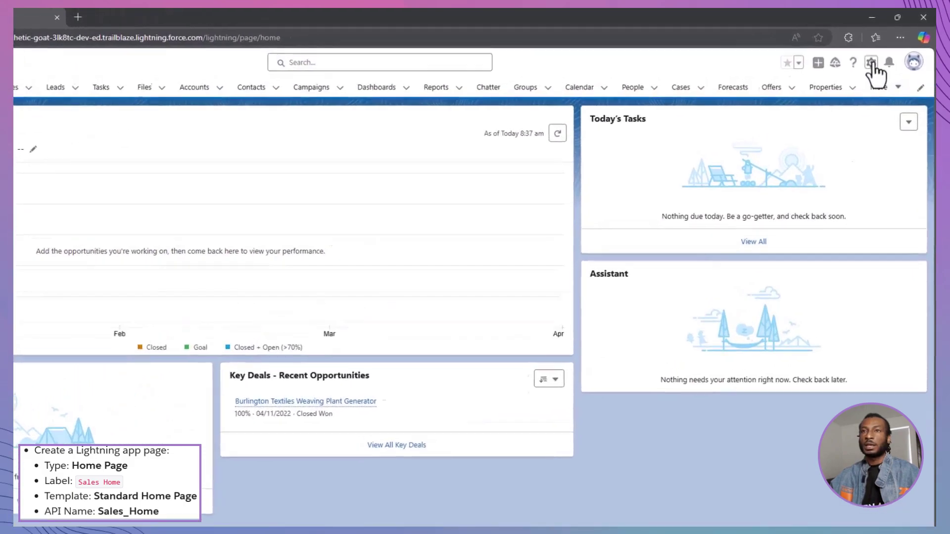
# - Go to Setup and open Lightning App Builder through a Quick Find search for 'App Builder'
pyautogui.click(872, 64)
pyautogui.click(827, 127)
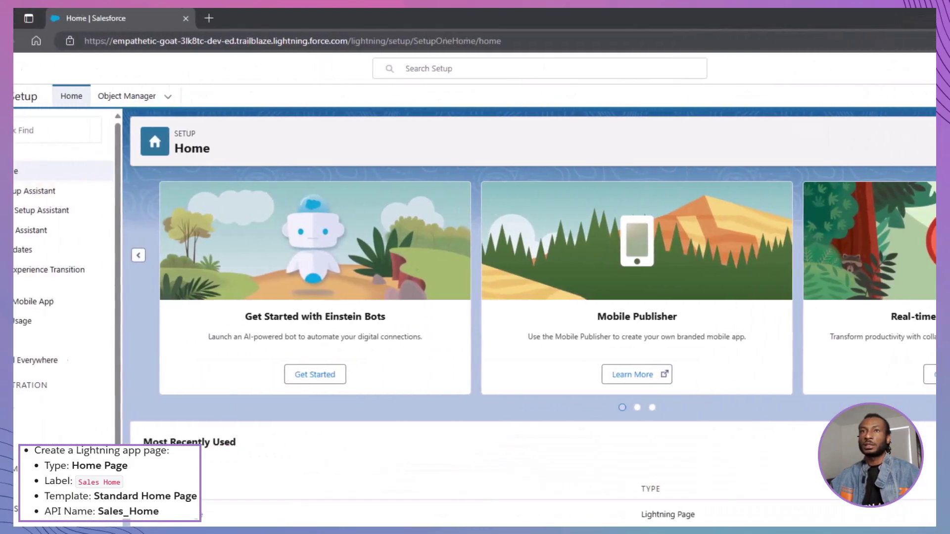
pyautogui.click(81, 131)
pyautogui.write('App Builder')
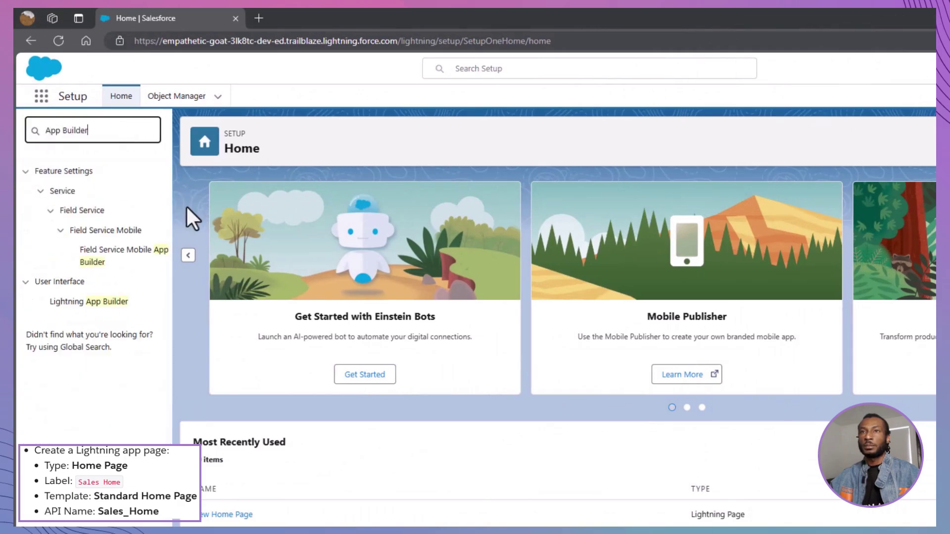
pyautogui.click(64, 303)
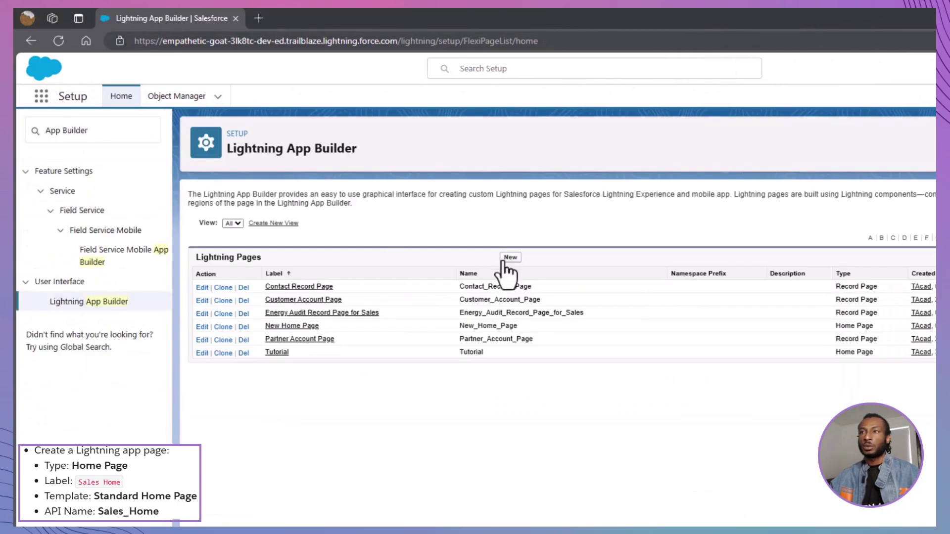
# - Create a Home Page labelled 'Sales Home' using the Standard Home Page template
pyautogui.click(504, 261)
pyautogui.click(347, 218)
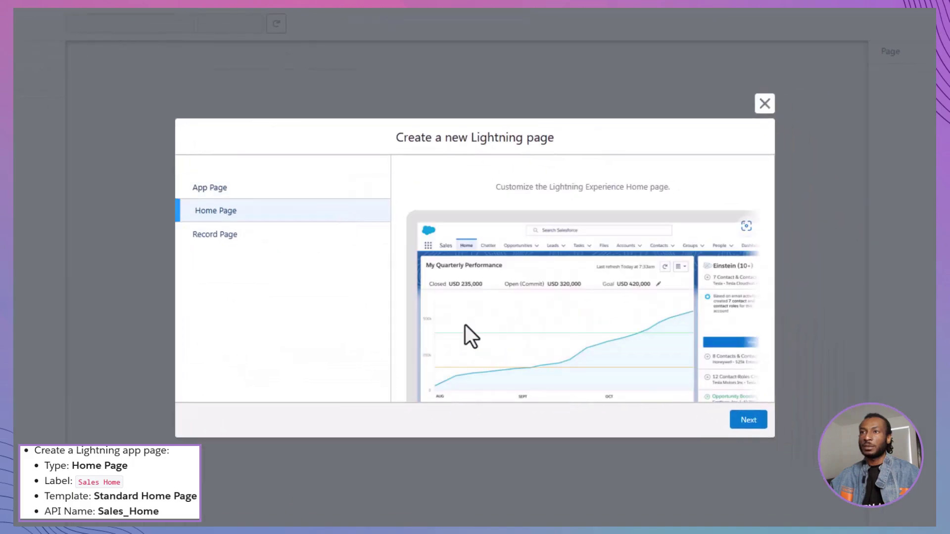
pyautogui.click(747, 420)
pyautogui.write('Sales H')
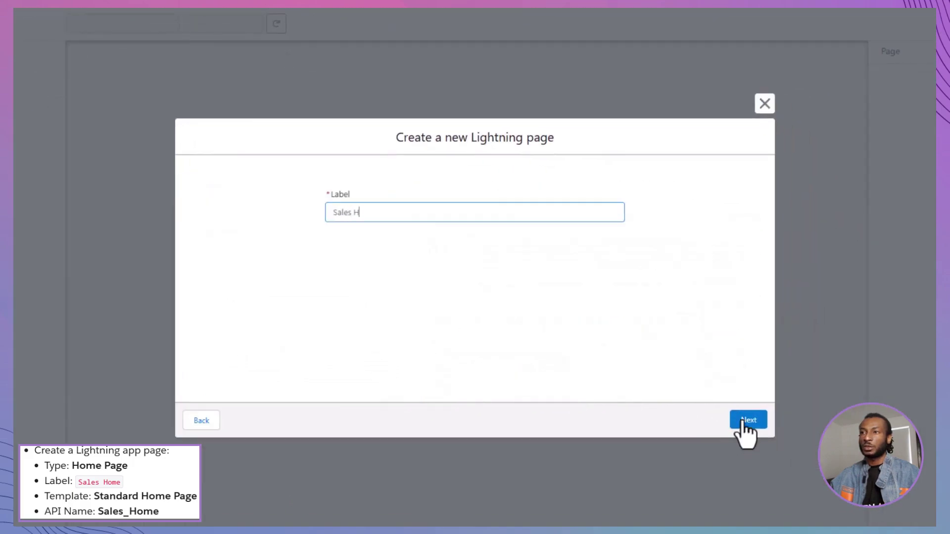
pyautogui.write('ome')
pyautogui.click(744, 422)
pyautogui.scroll(-2, 337, 336)
pyautogui.click(324, 366)
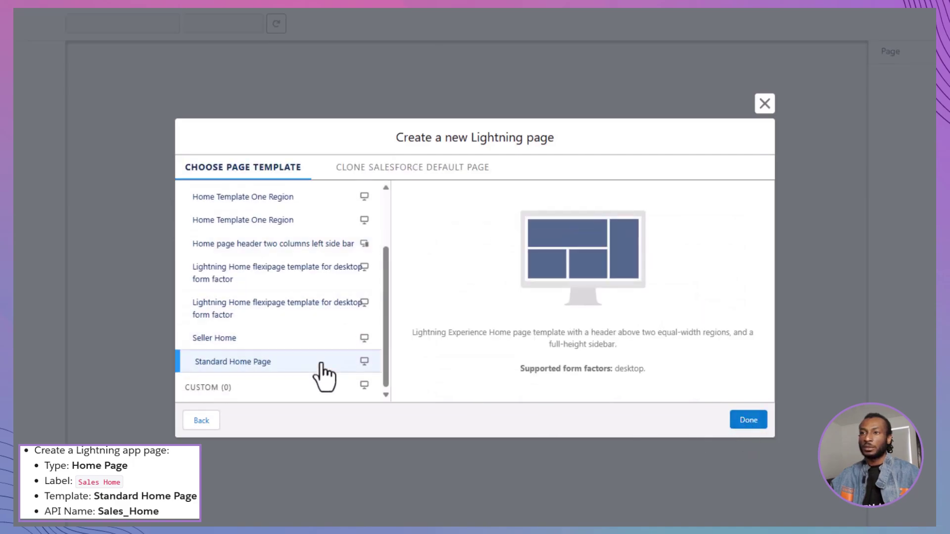
pyautogui.click(752, 424)
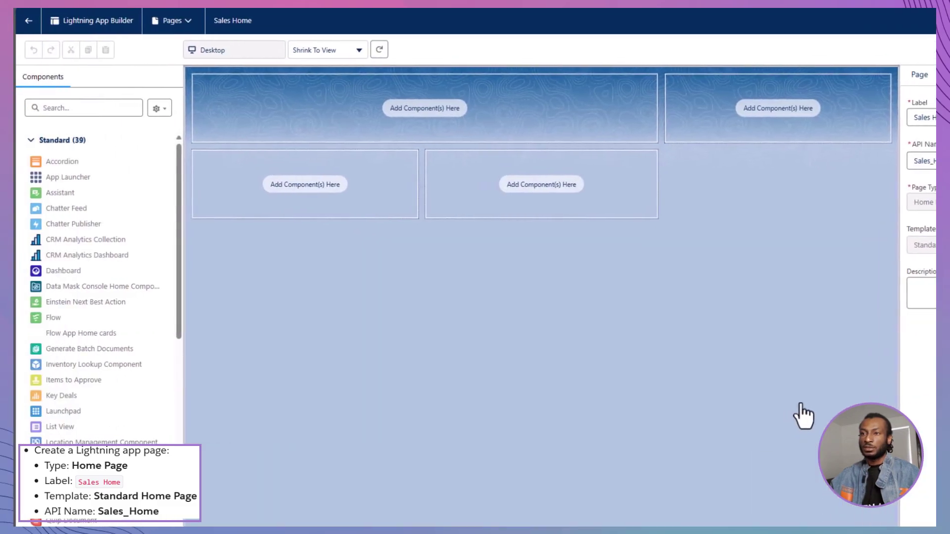
# - Place Performance top-left, Assistant and Today's Tasks top-right, and Today's Events and Key Deals along the bottom
pyautogui.scroll(-5, 155, 323)
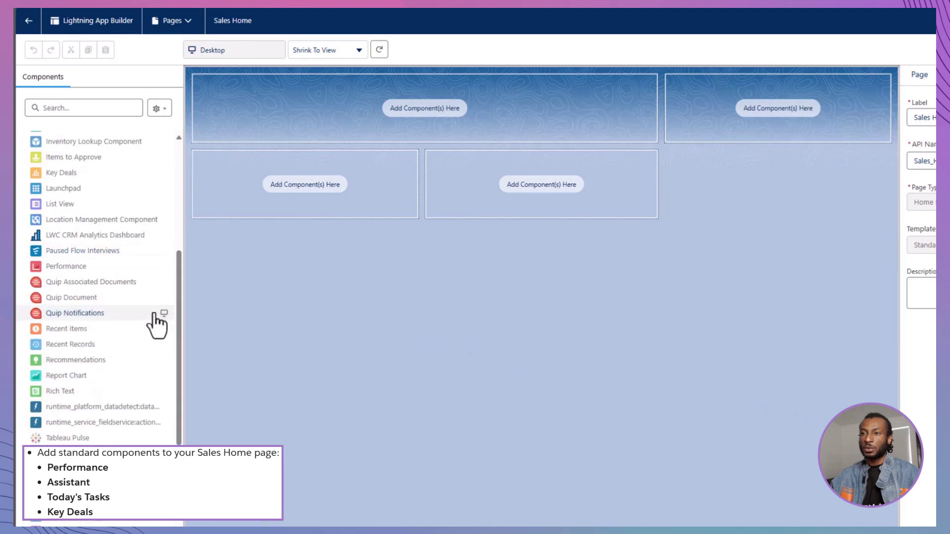
pyautogui.moveTo(106, 266); pyautogui.dragTo(324, 106)
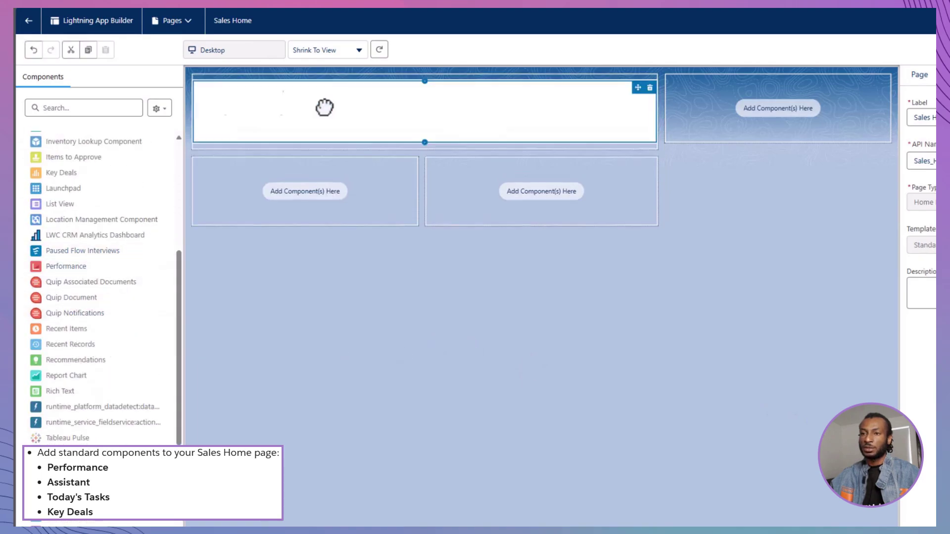
pyautogui.scroll(5, 87, 299)
pyautogui.moveTo(74, 193); pyautogui.dragTo(772, 128)
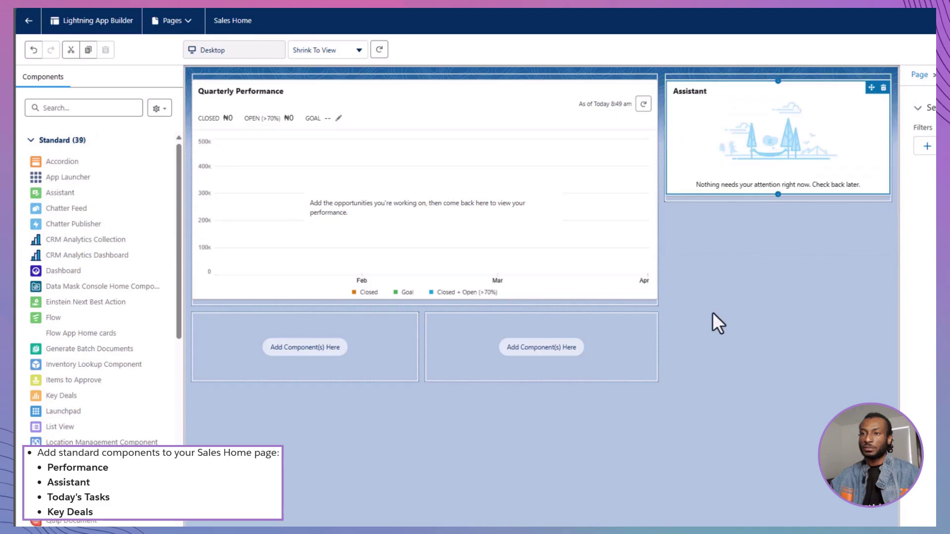
pyautogui.scroll(-6, 75, 346)
pyautogui.moveTo(69, 443); pyautogui.dragTo(728, 83)
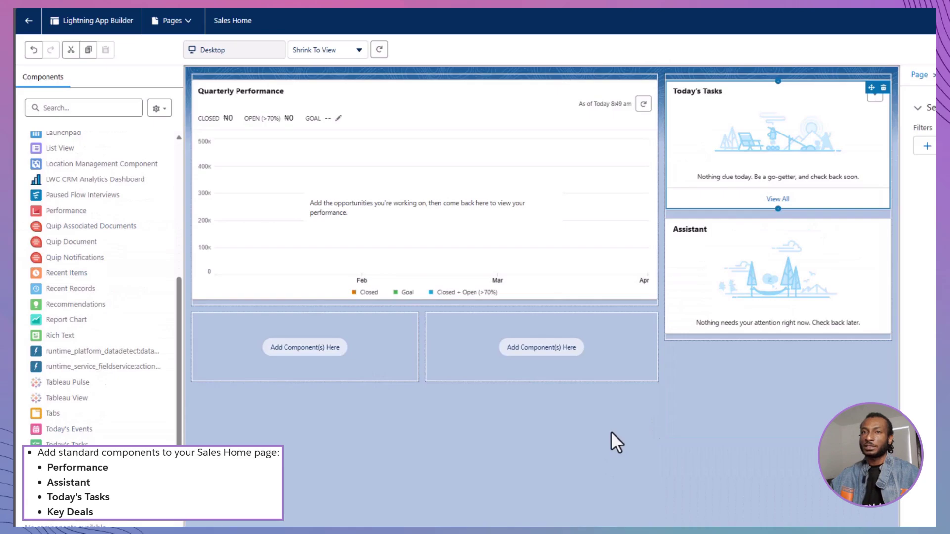
pyautogui.moveTo(67, 429); pyautogui.dragTo(305, 346)
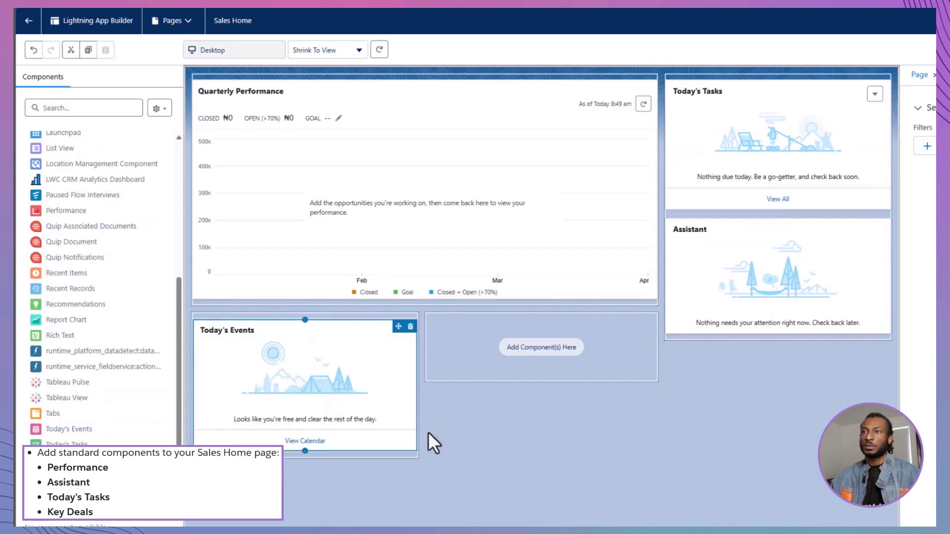
pyautogui.scroll(3, 127, 391)
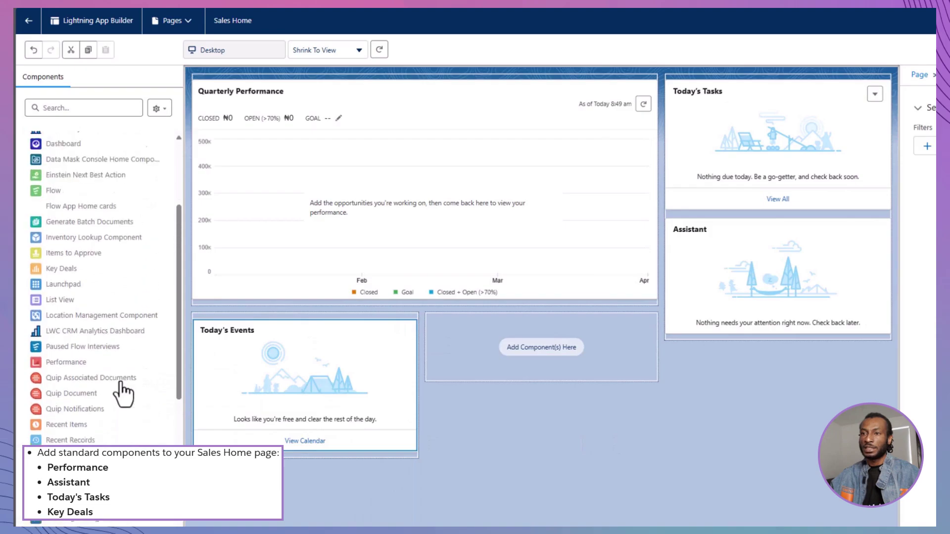
pyautogui.scroll(1, 124, 394)
pyautogui.moveTo(99, 285); pyautogui.dragTo(523, 350)
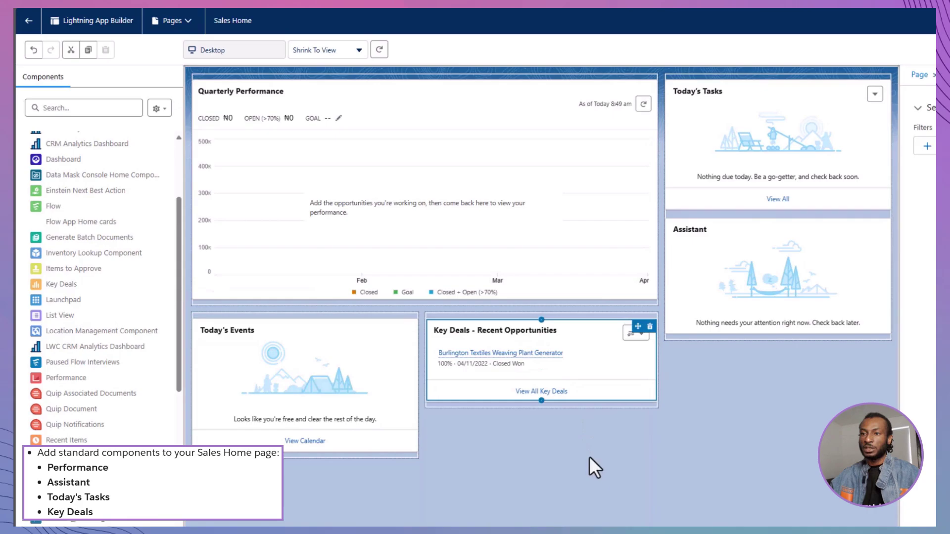
pyautogui.click(345, 379)
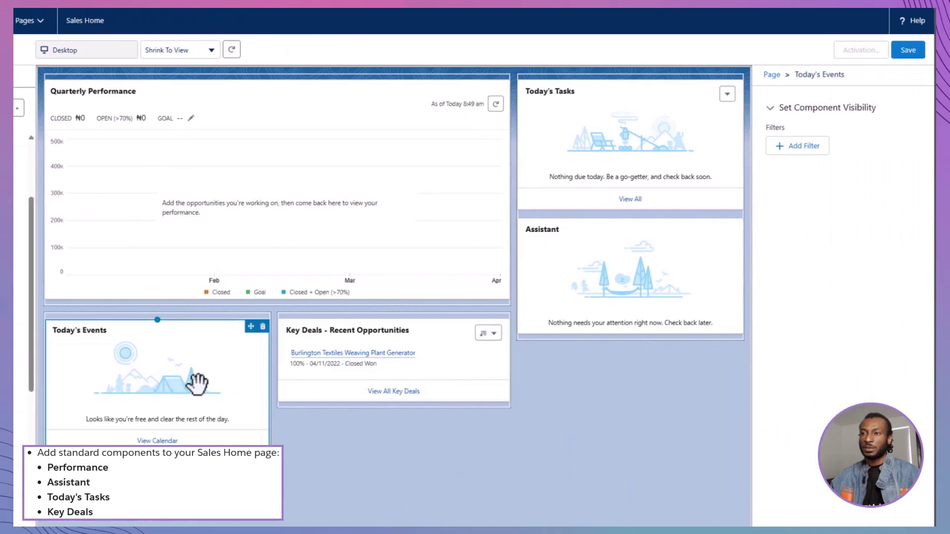
# - Save the Sales Home page and begin its activation
pyautogui.click(303, 229)
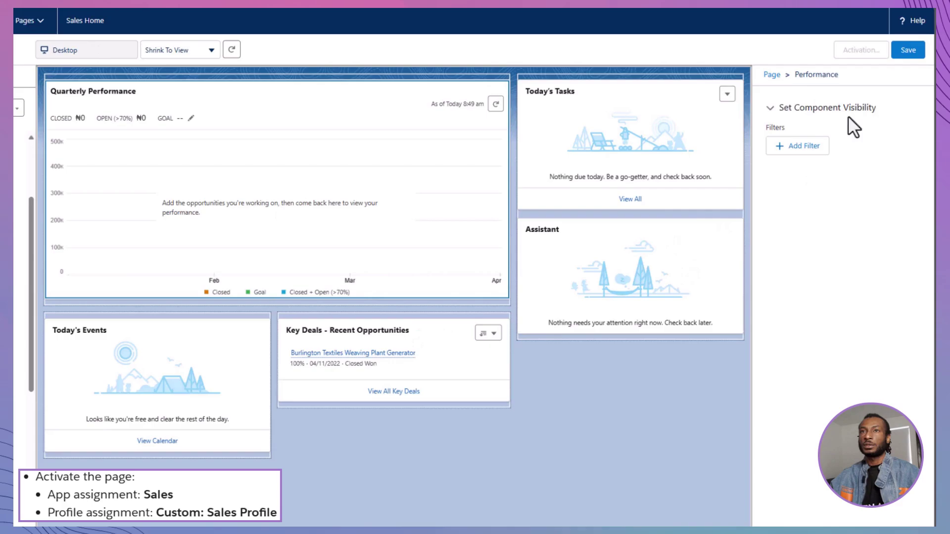
pyautogui.click(906, 50)
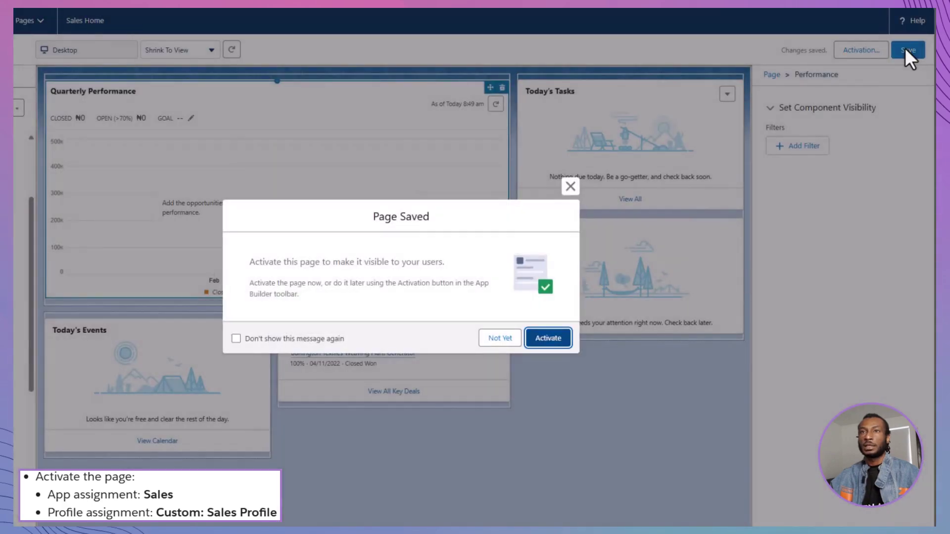
pyautogui.click(546, 339)
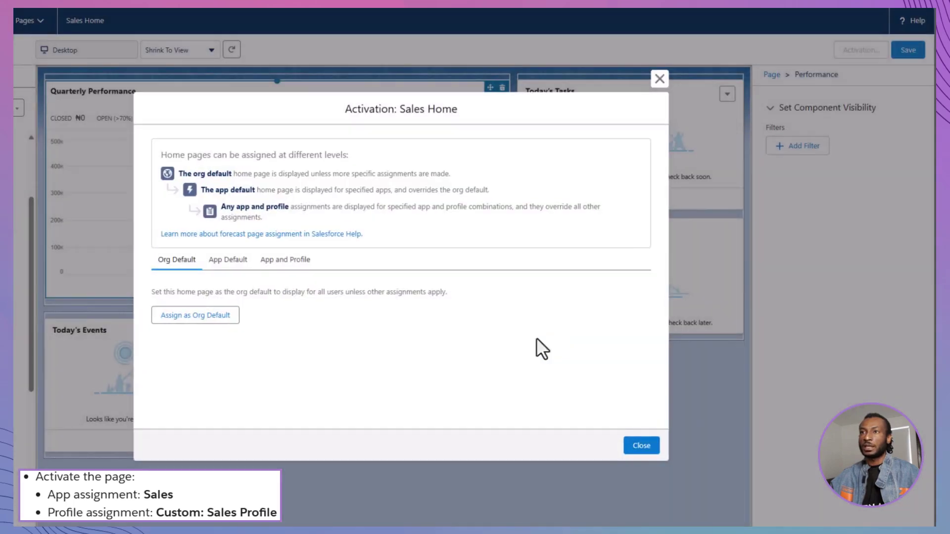
# - Assign Sales Home to the Sales app for the System Administrator profile and save
pyautogui.click(290, 261)
pyautogui.click(247, 326)
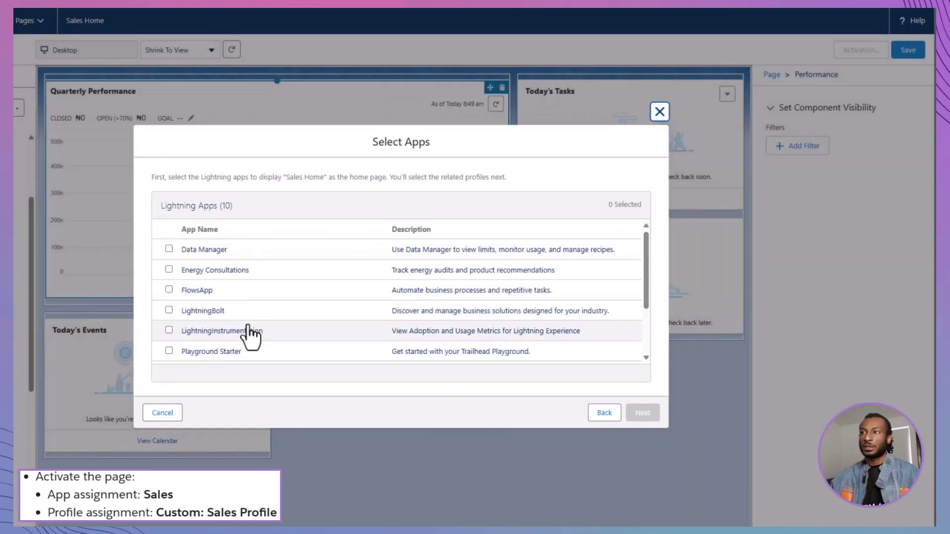
pyautogui.scroll(-3, 248, 329)
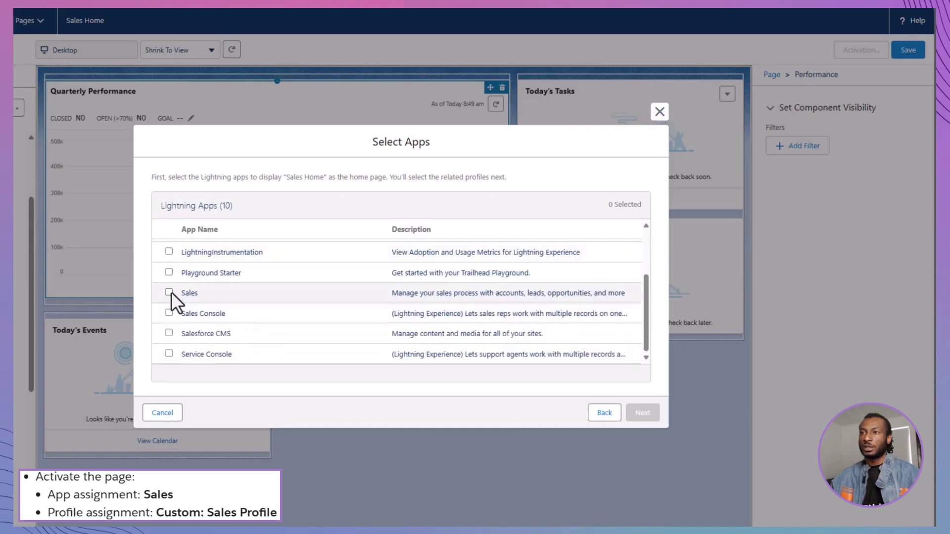
pyautogui.click(168, 292)
pyautogui.click(639, 415)
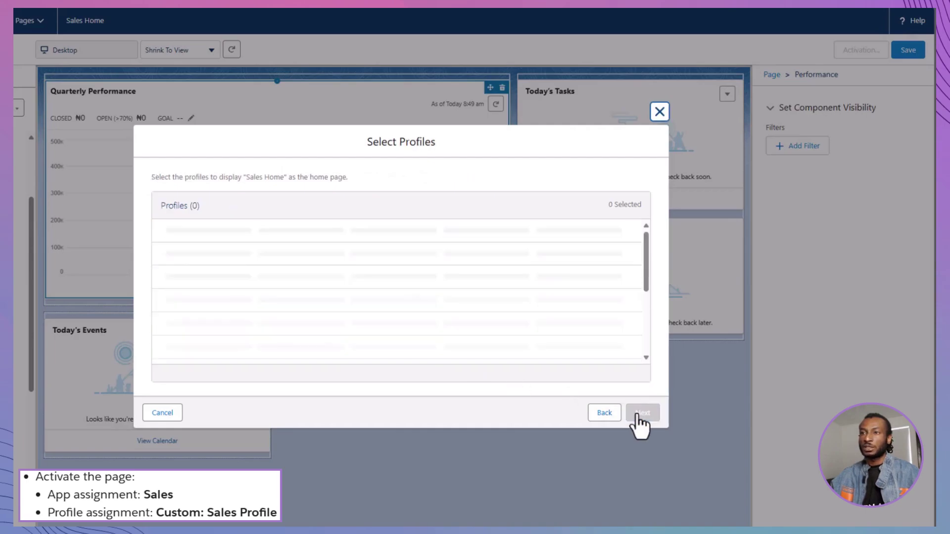
pyautogui.scroll(-15, 200, 291)
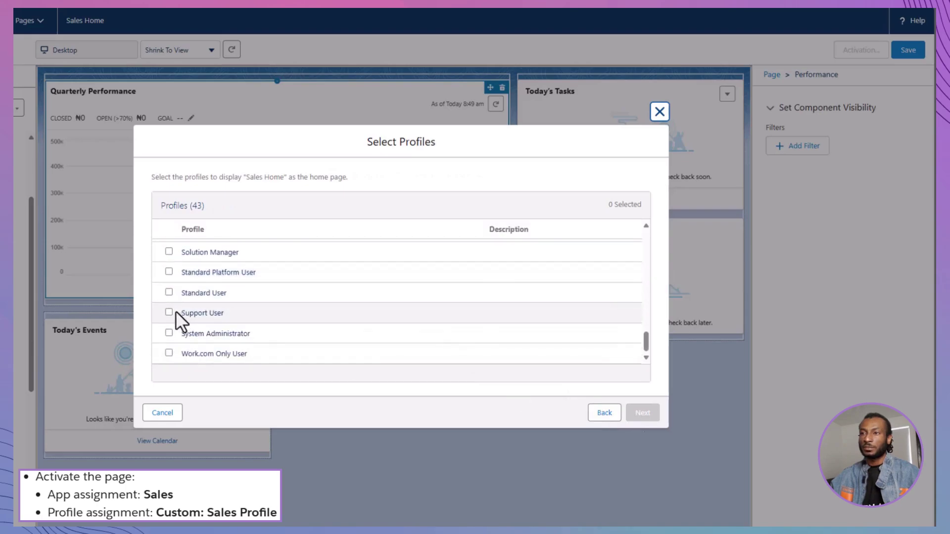
pyautogui.click(169, 333)
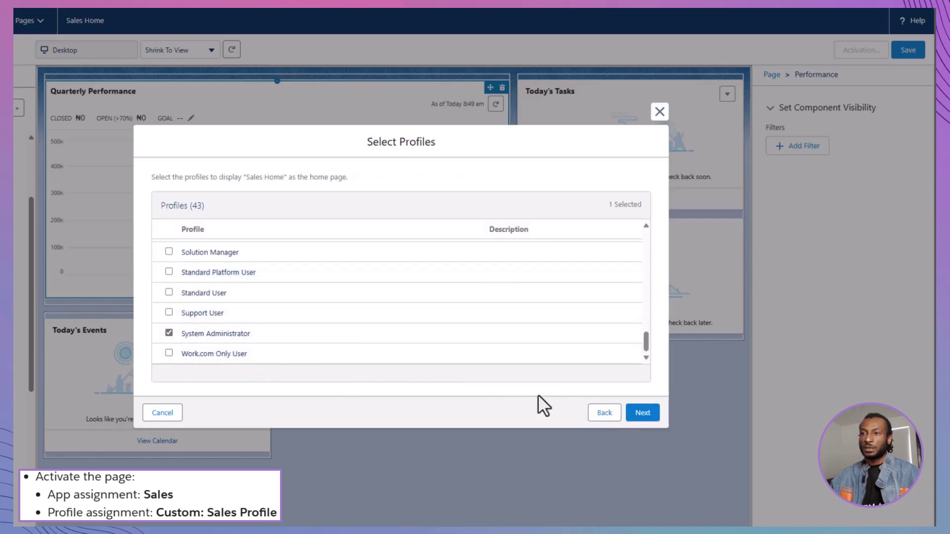
pyautogui.click(645, 415)
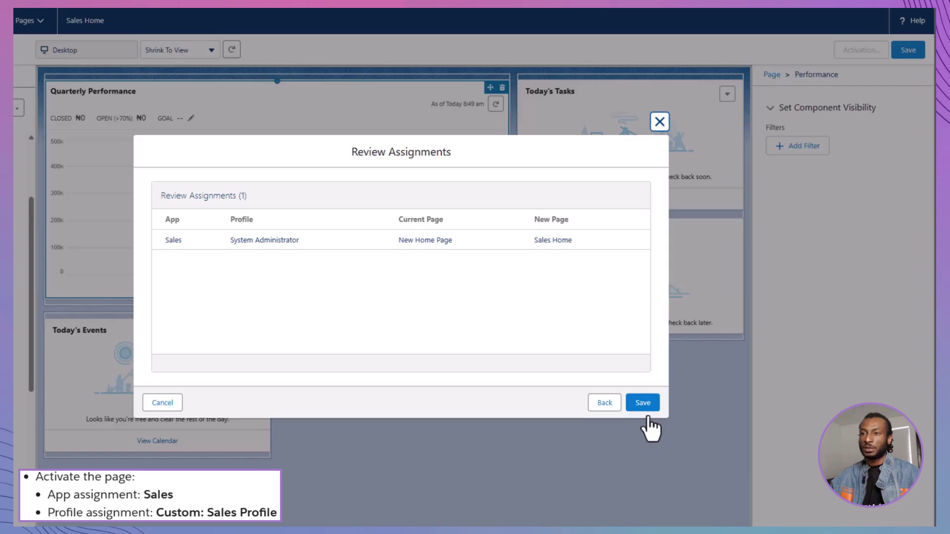
pyautogui.click(647, 405)
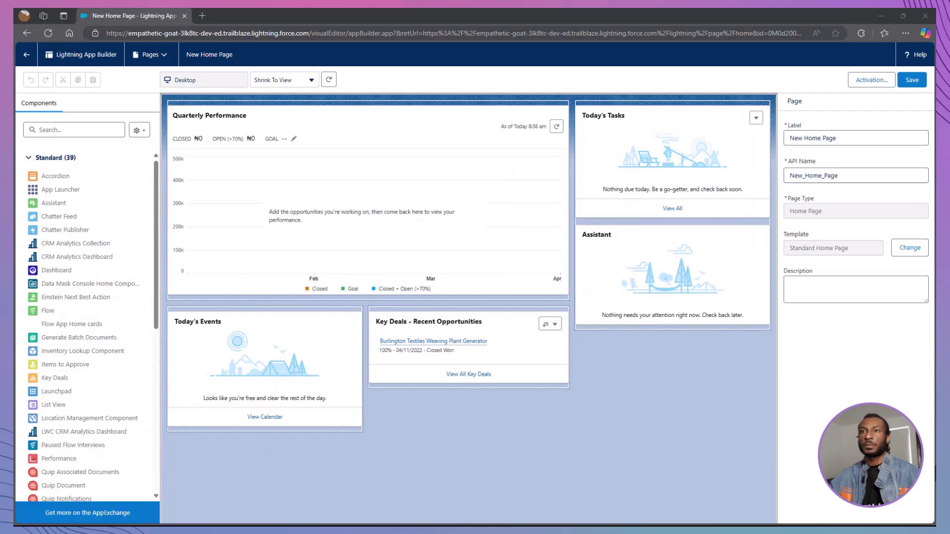
# - Exit the App Builder back to the Sales app Home page showing the custom cards
pyautogui.click(26, 54)
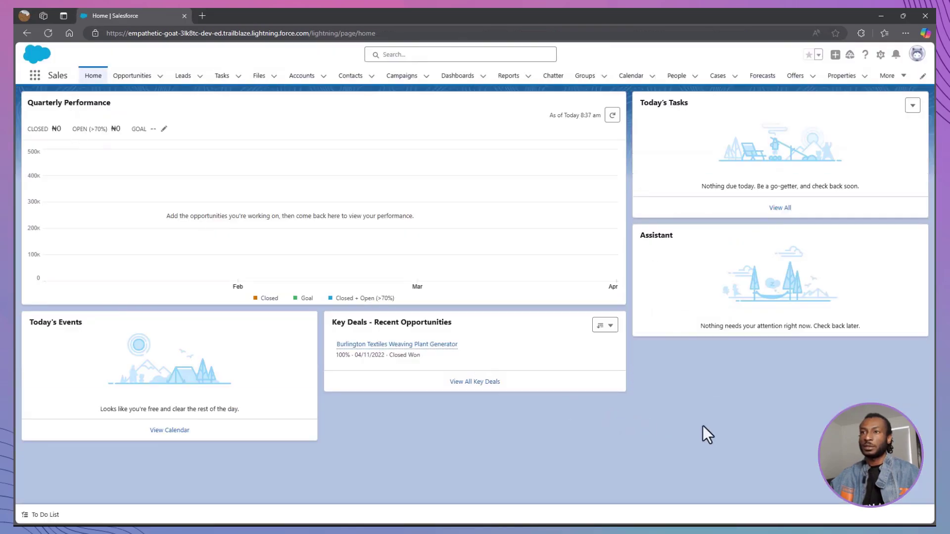
# - In the Trailhead unit, submit the 'Create a custom home page' challenge for the 500-point check
pyautogui.hotkey('alt', 'Tab')
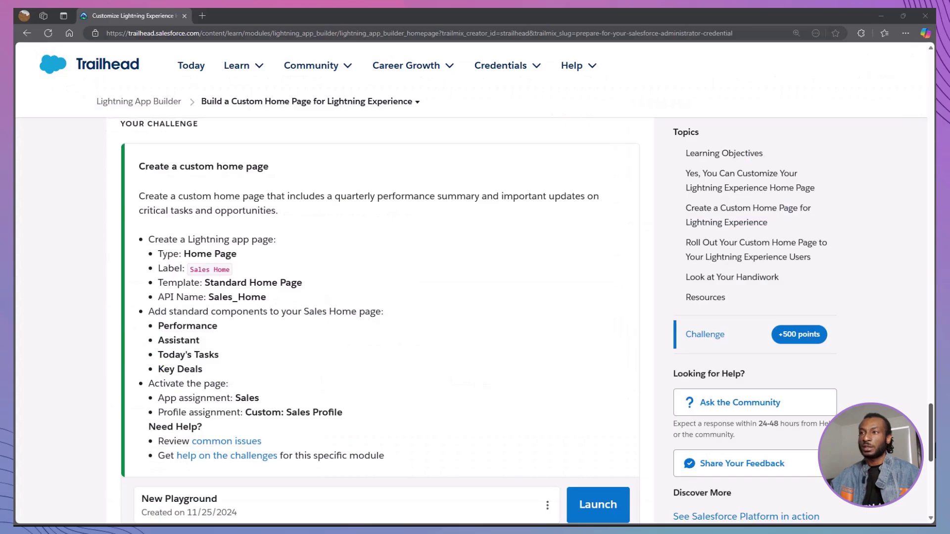
pyautogui.scroll(-3, 475, 317)
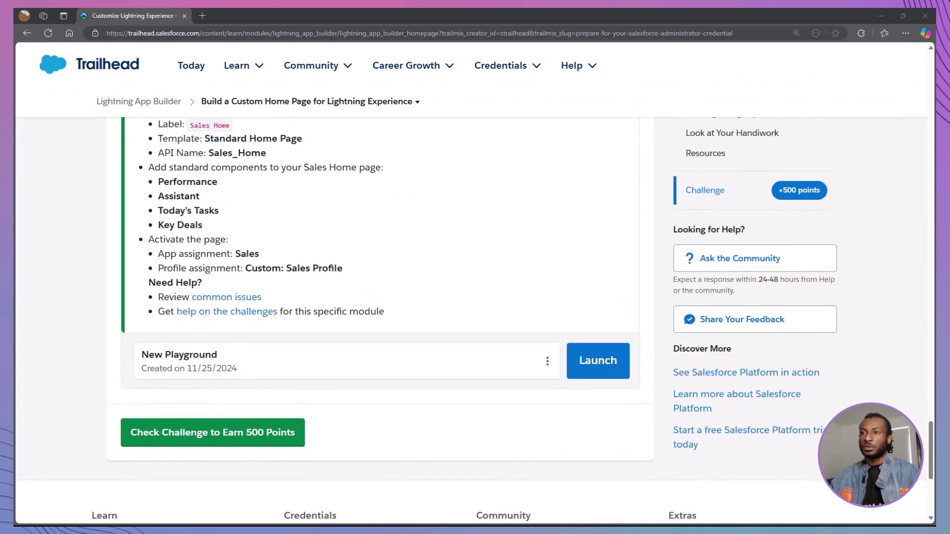
pyautogui.click(255, 448)
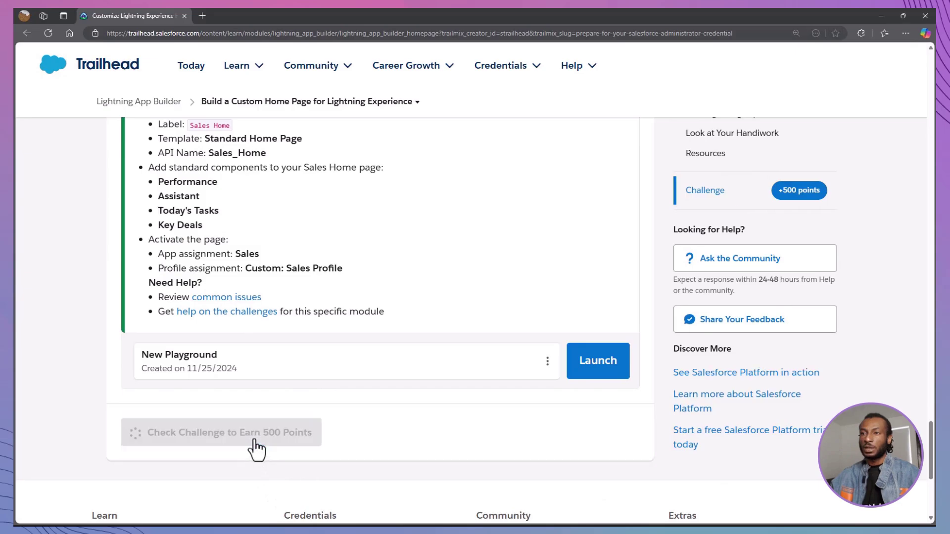